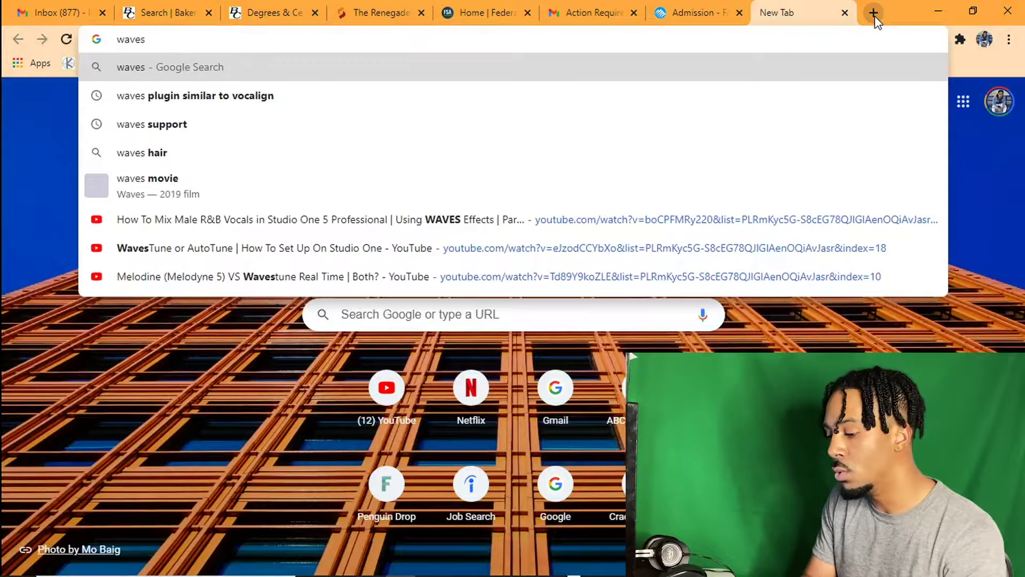
- Search Google for 'waves tune real time' and scroll through the product results
text(tune)
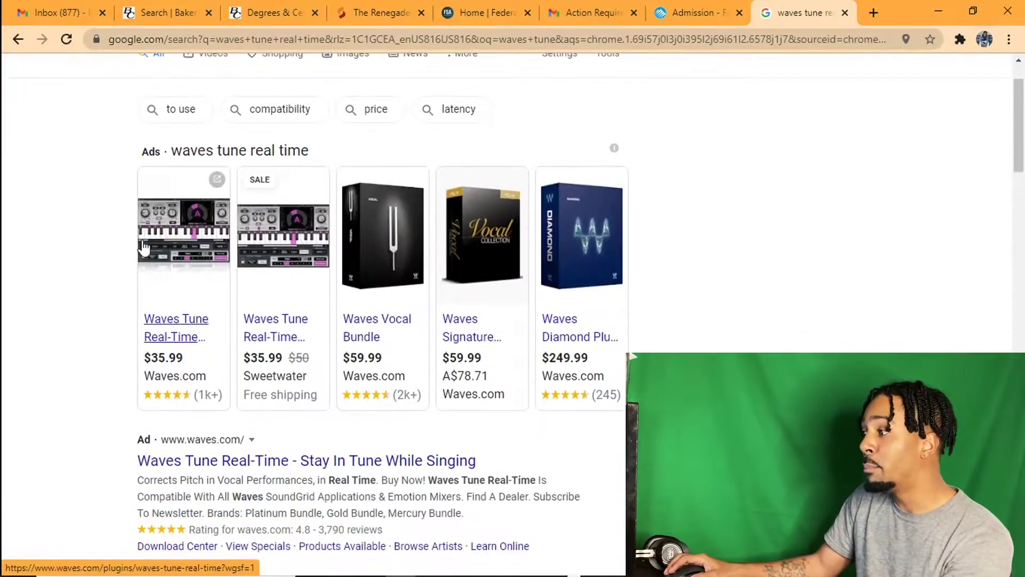
mouse_move(140, 242)
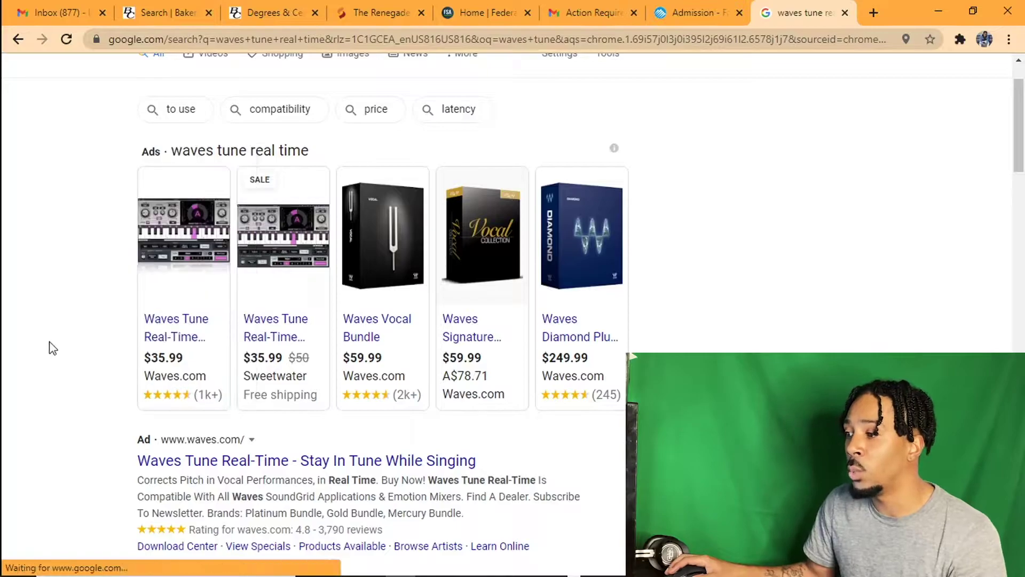
scroll(50, 344, down, 1)
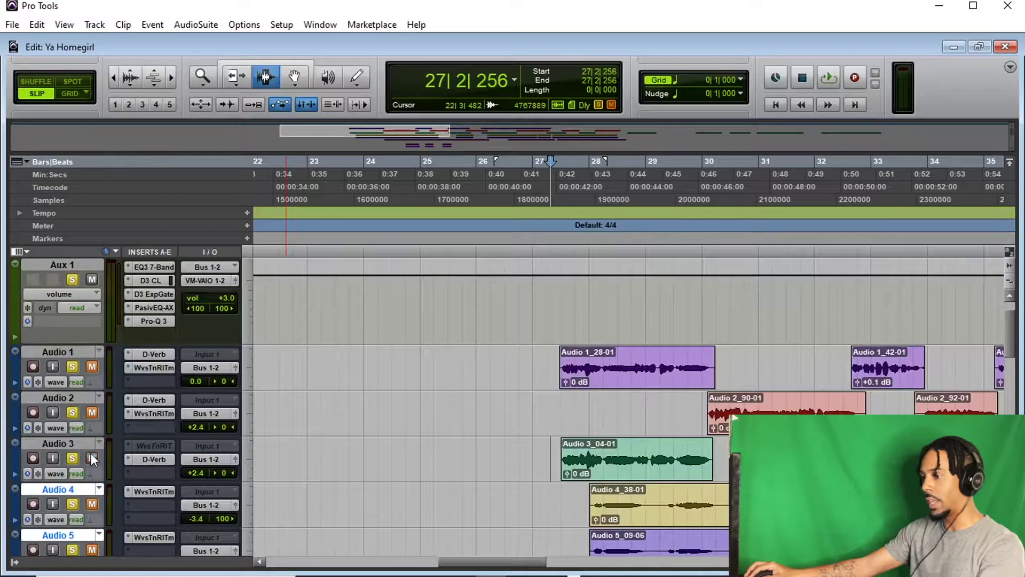
scroll(540, 412, down, 1)
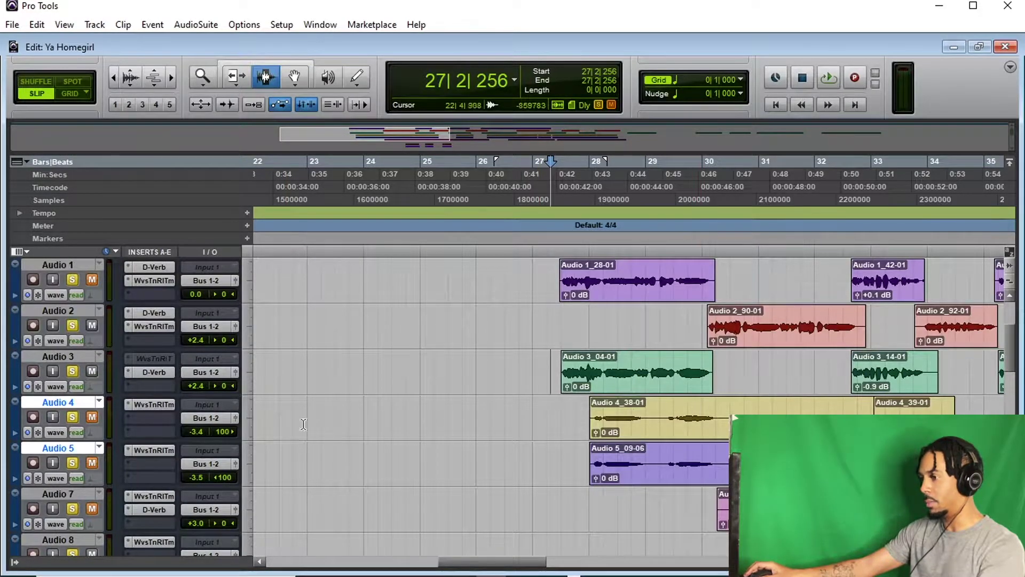
- Make Audio 2's Waves Tune insert inactive and play back to hear the change
right_click(159, 326)
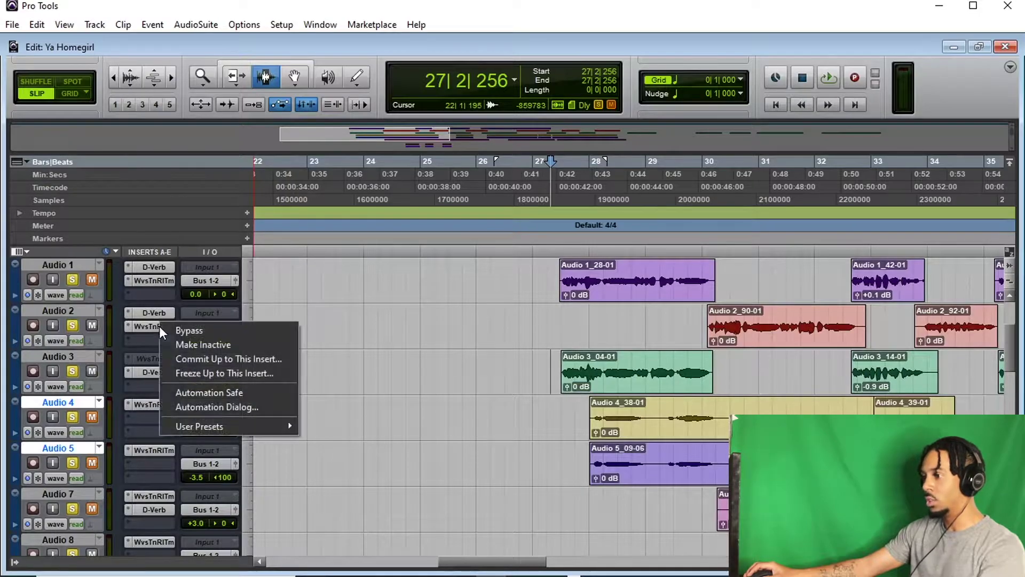
click(199, 344)
key(space)
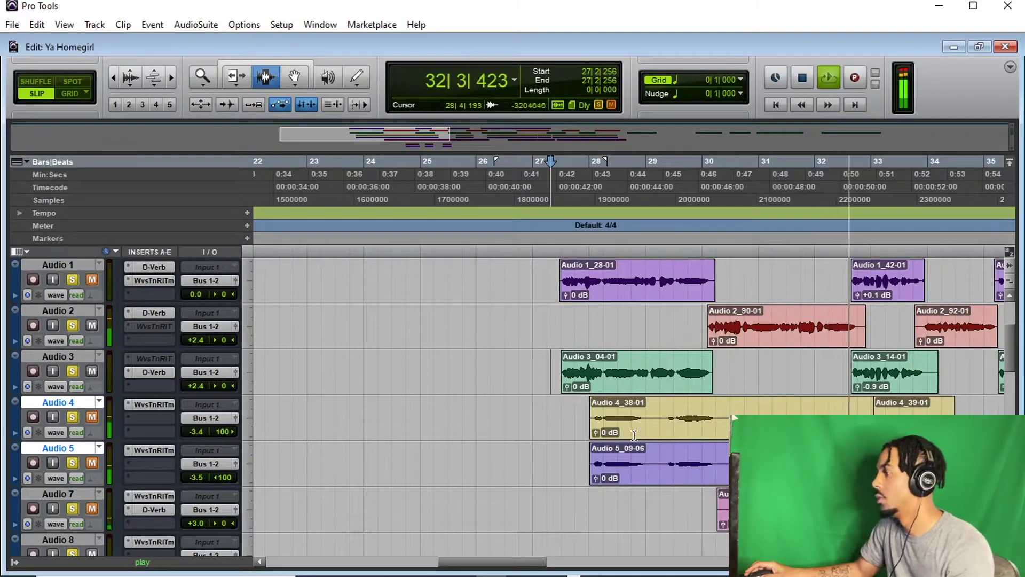
key(space)
click(558, 381)
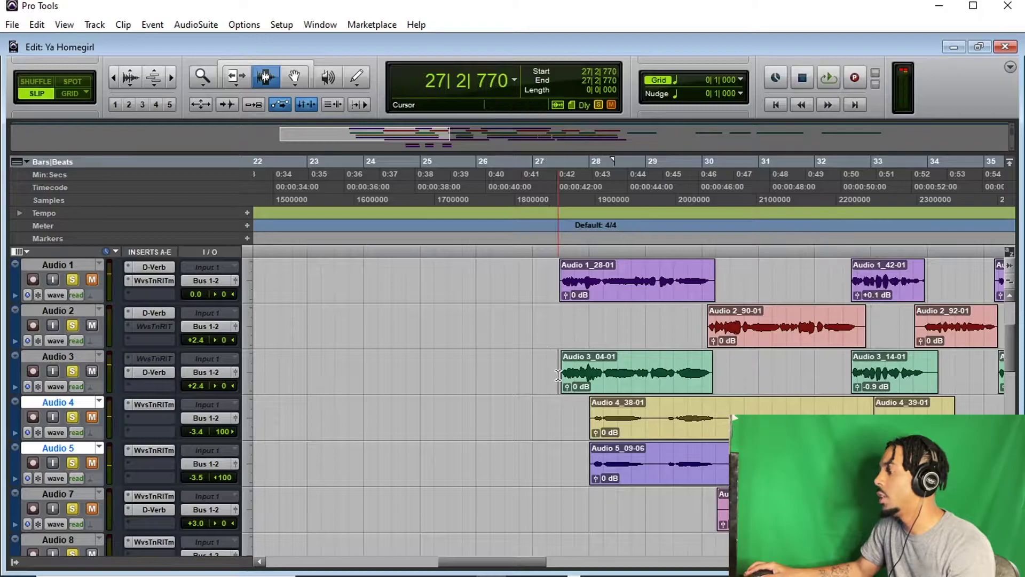
- Reactivate Audio 3's Waves Tune Real-Time insert and open its window
right_click(147, 356)
click(165, 376)
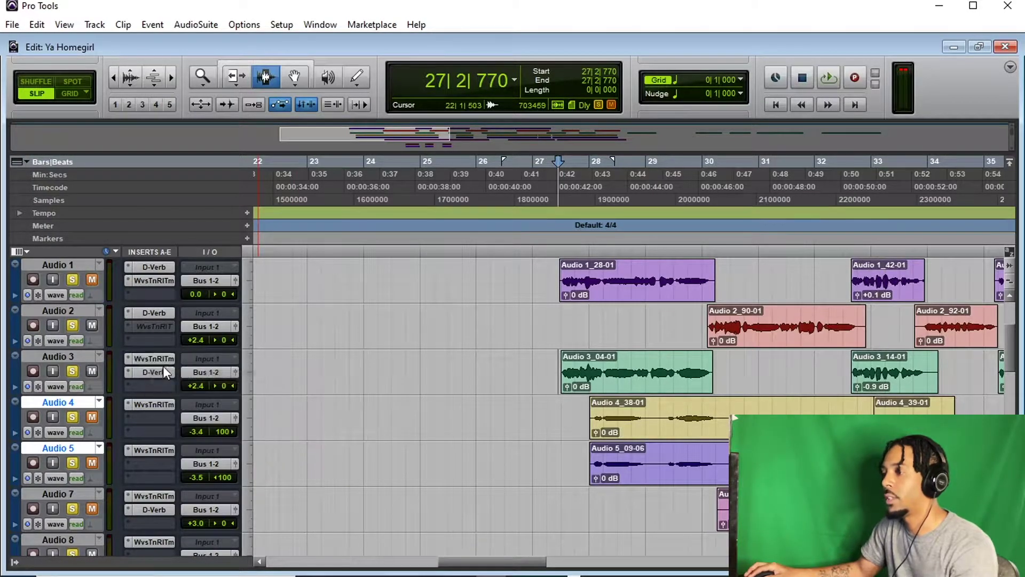
click(162, 356)
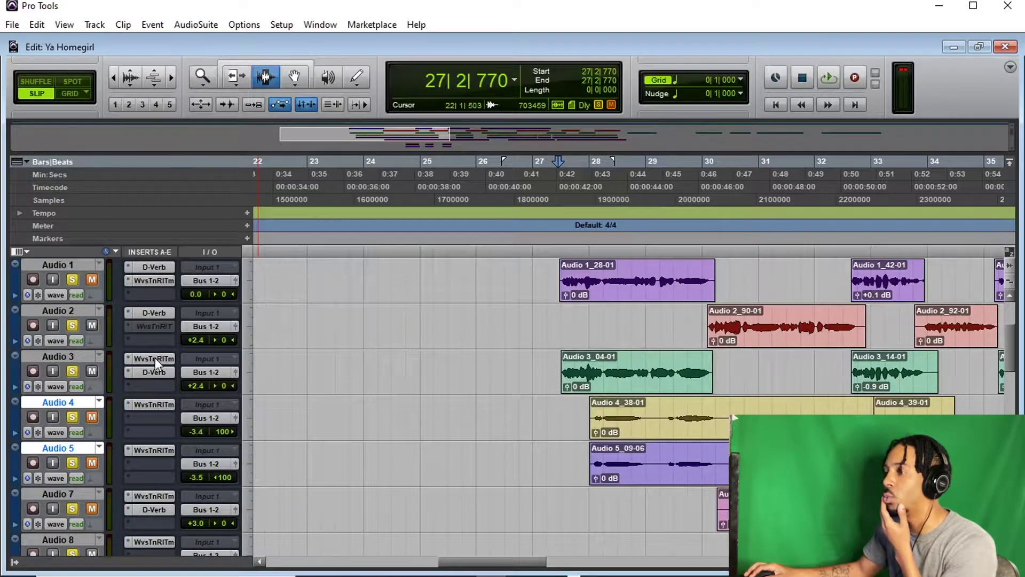
- Try the Chromatic scale on Audio 3's Waves Tune, then settle on A Major with vibrato 100%
click(153, 358)
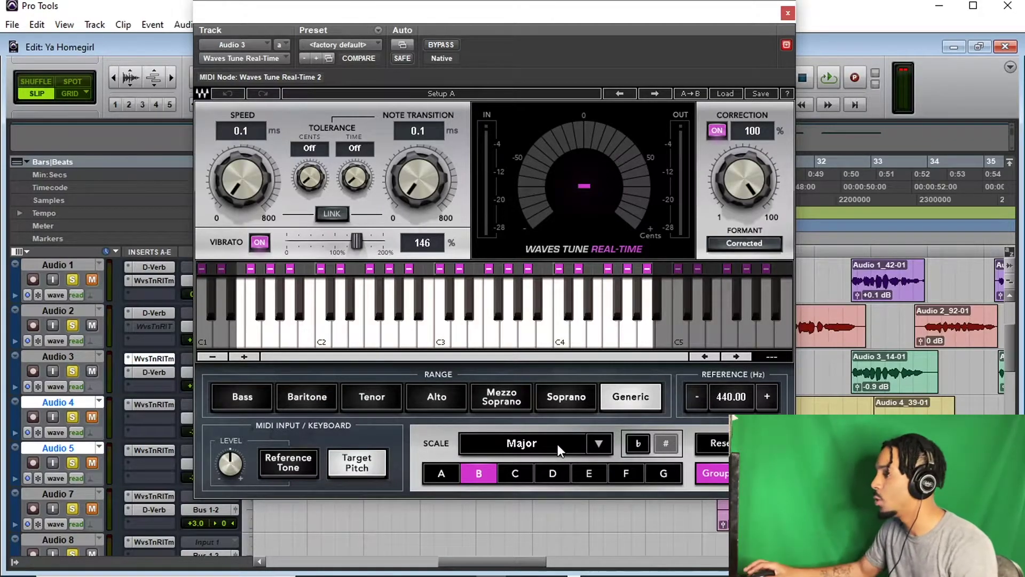
click(597, 443)
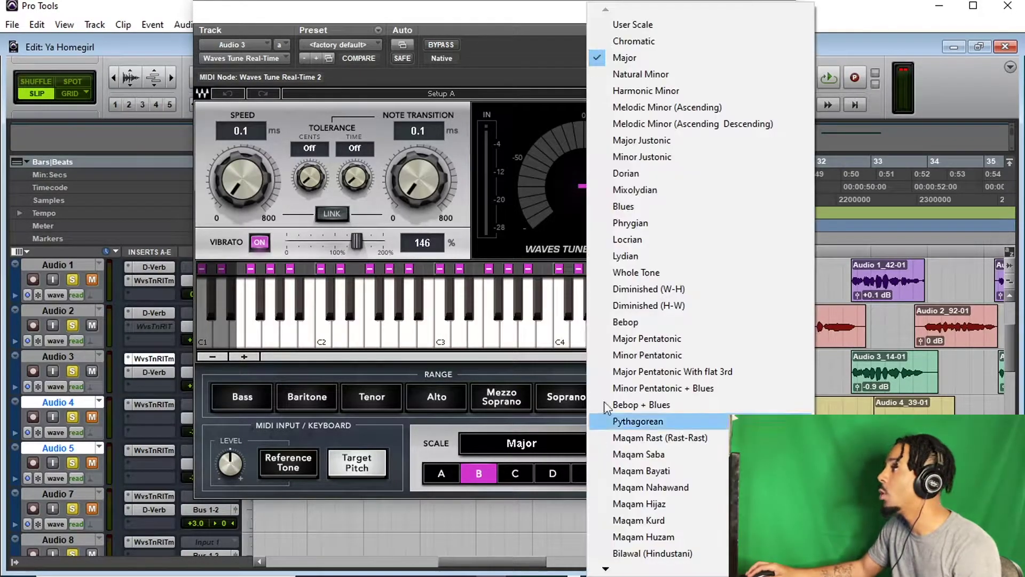
click(636, 42)
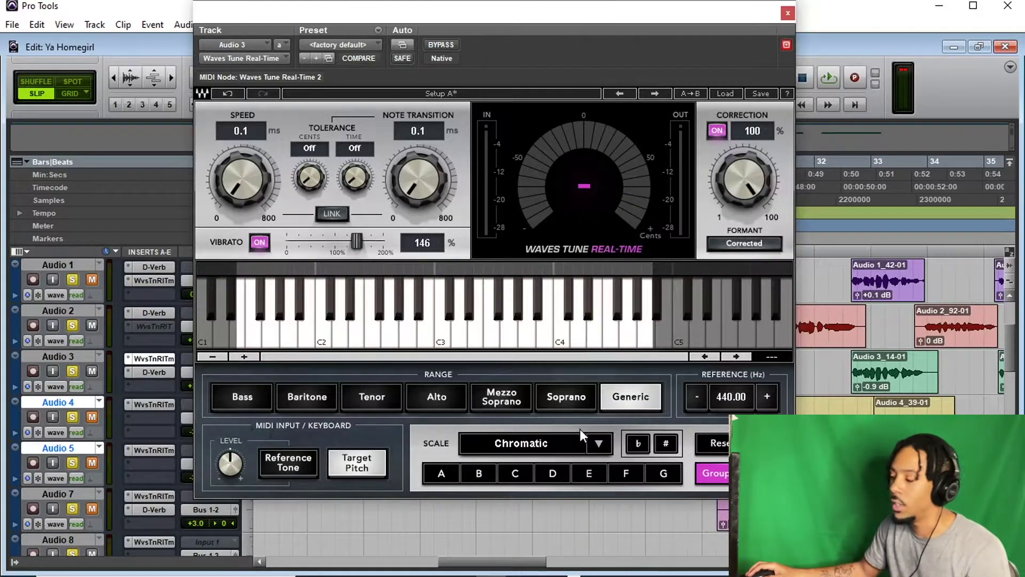
scroll(578, 451, down, 1)
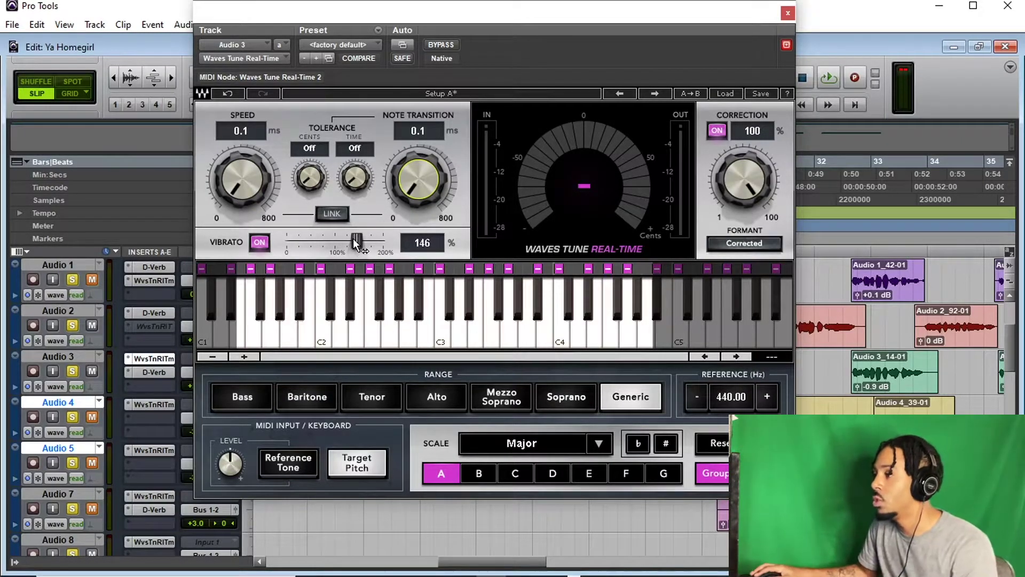
drag(362, 237, 343, 238)
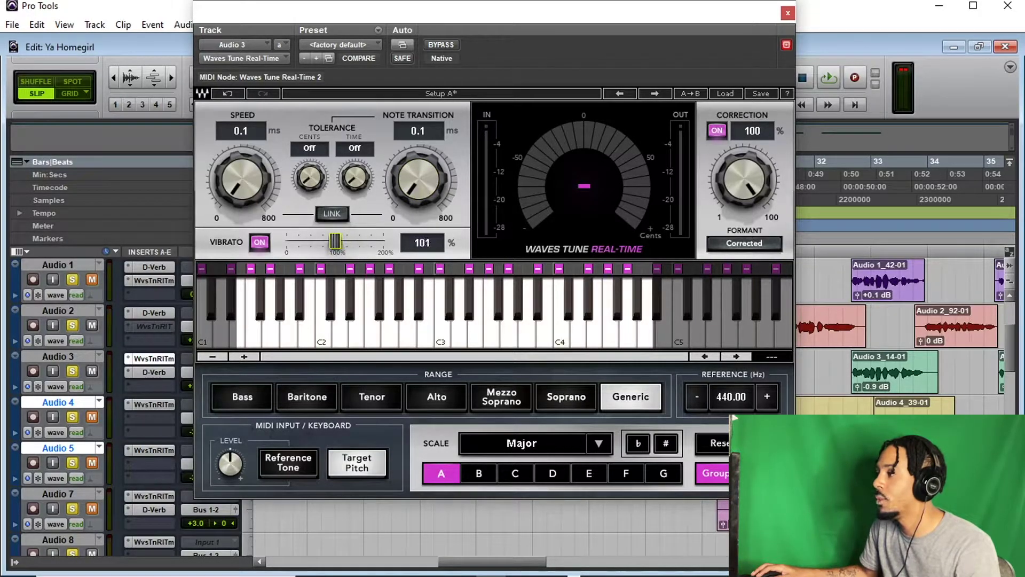
click(259, 242)
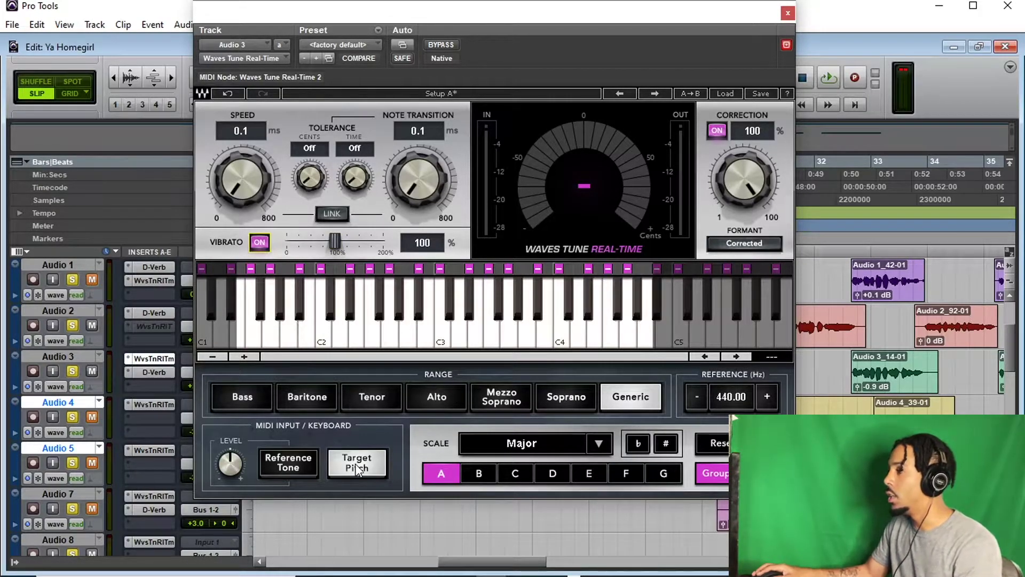
- Reopen Audio 3's Waves Tune and change the key from A to B, auditioning playback
click(787, 14)
scroll(412, 444, down, 4)
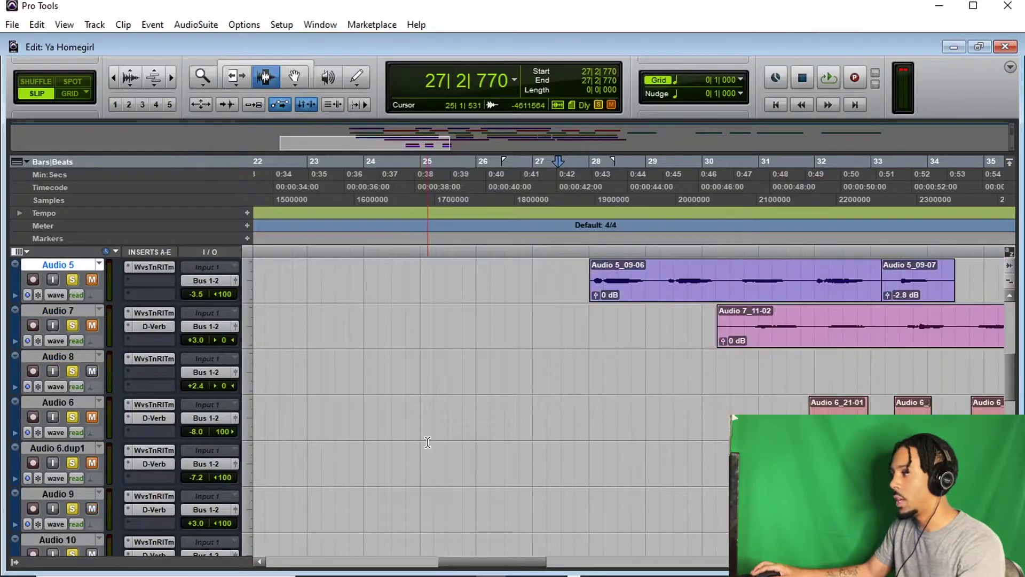
scroll(301, 414, up, 6)
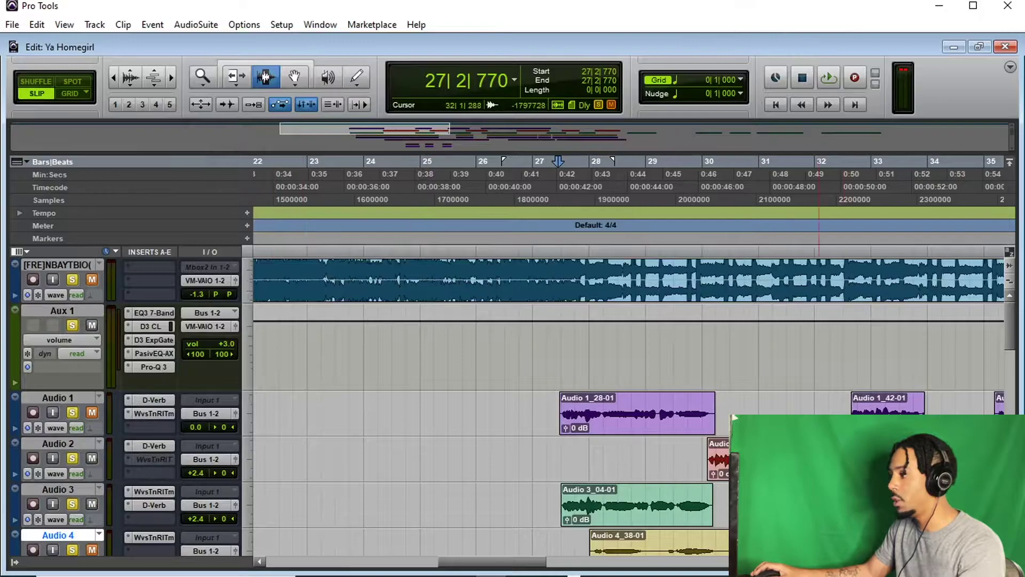
scroll(505, 418, down, 3)
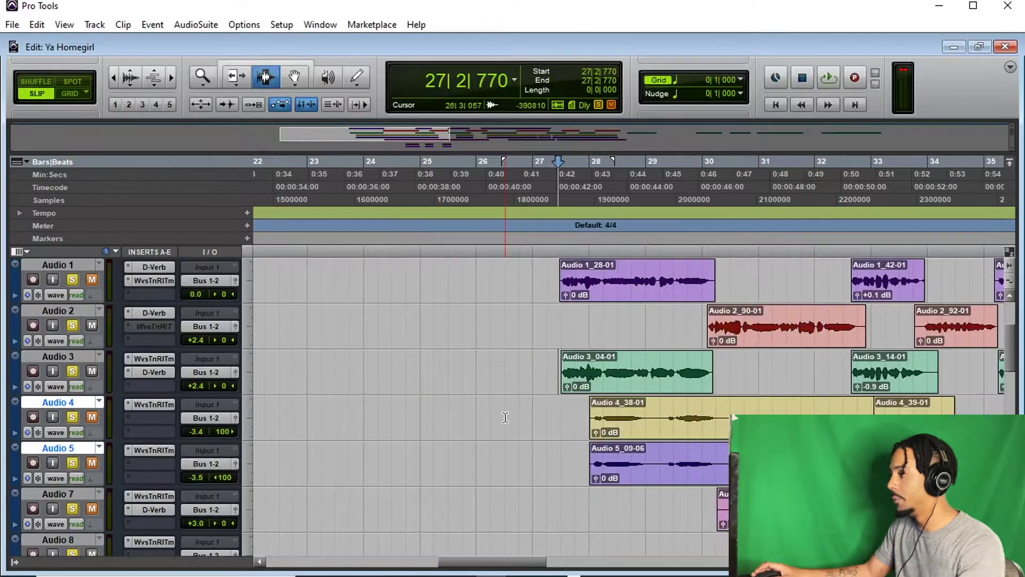
click(149, 357)
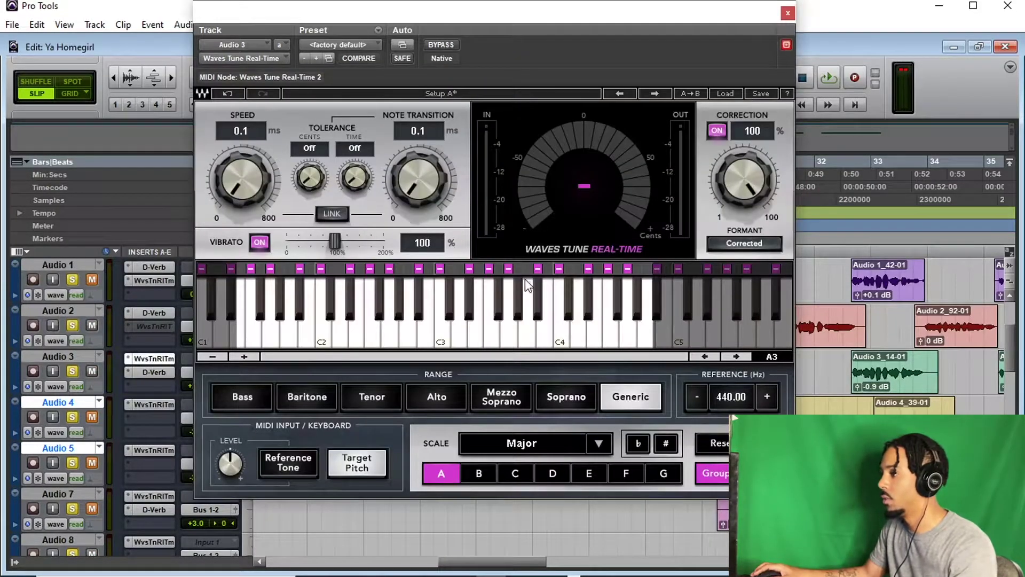
key(space)
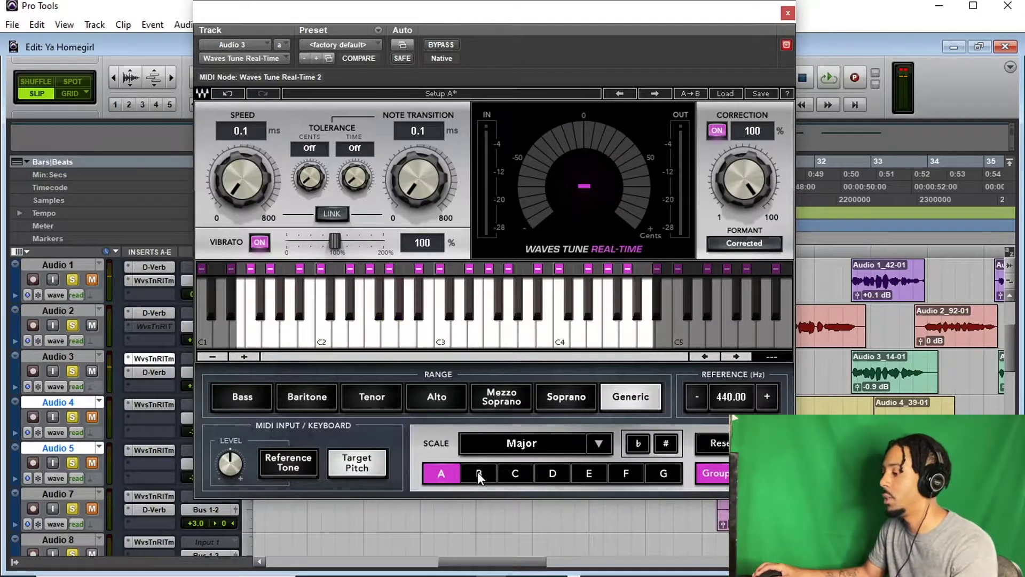
click(477, 472)
key(space)
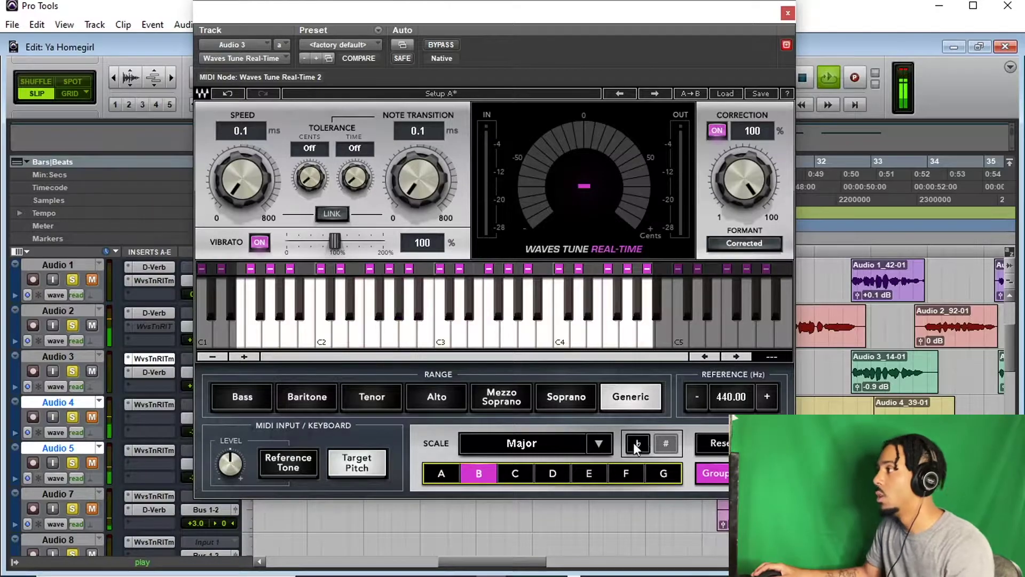
- Close the plug-in window and play the vocals back from bar 27
click(788, 13)
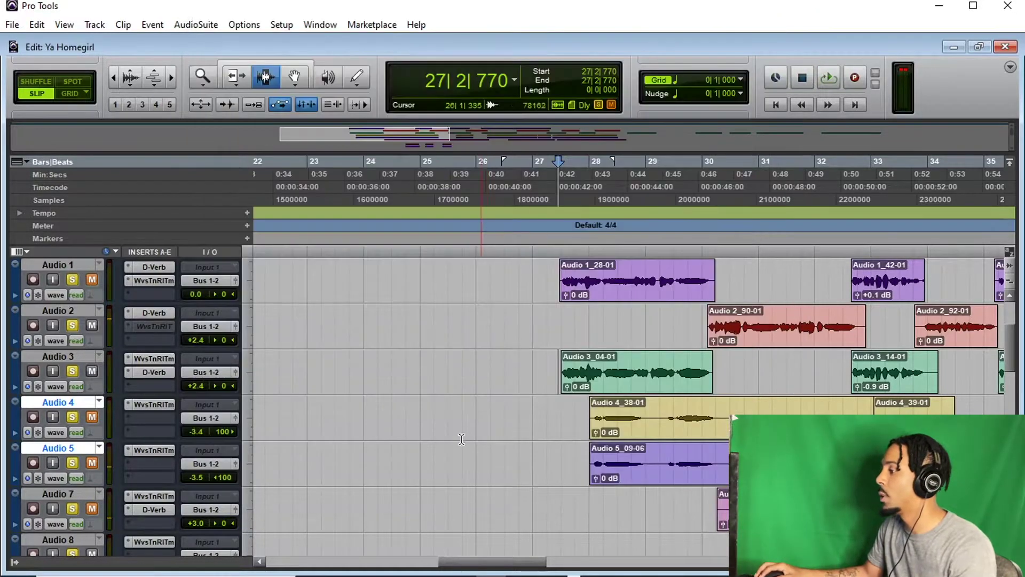
click(708, 321)
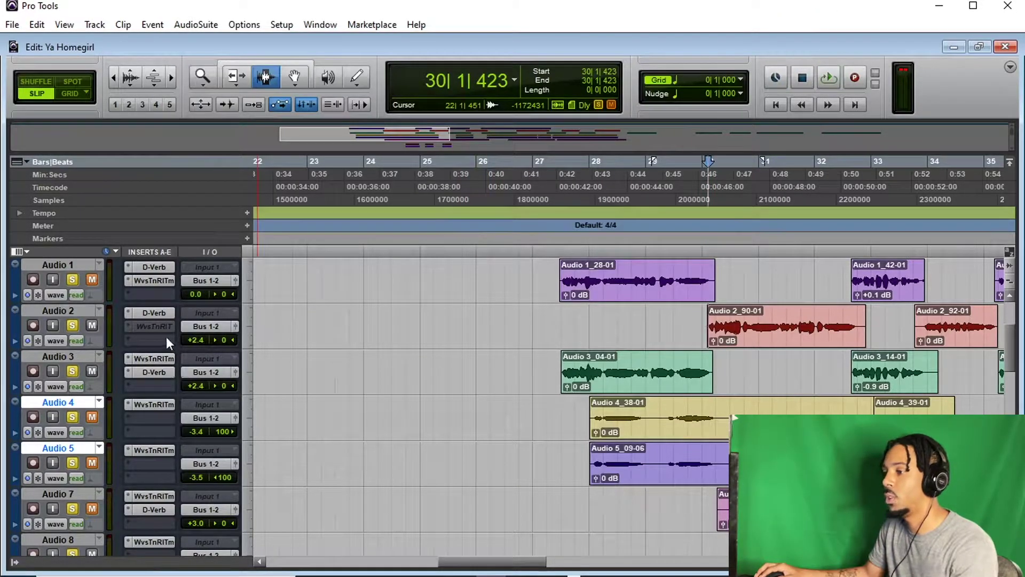
click(557, 367)
key(space)
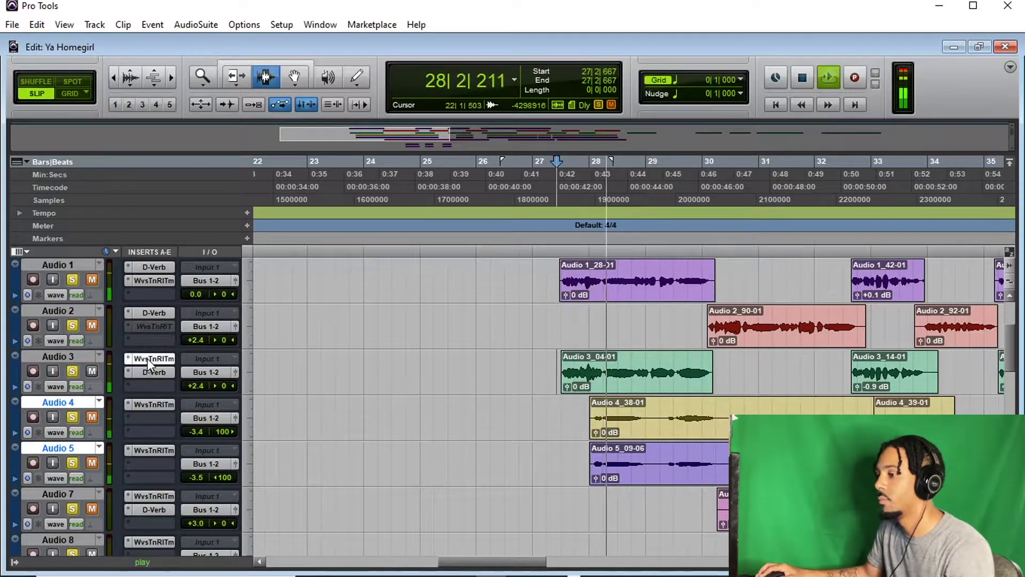
- Try B♭ and then C as Audio 3's Waves Tune key, auditioning each
click(148, 358)
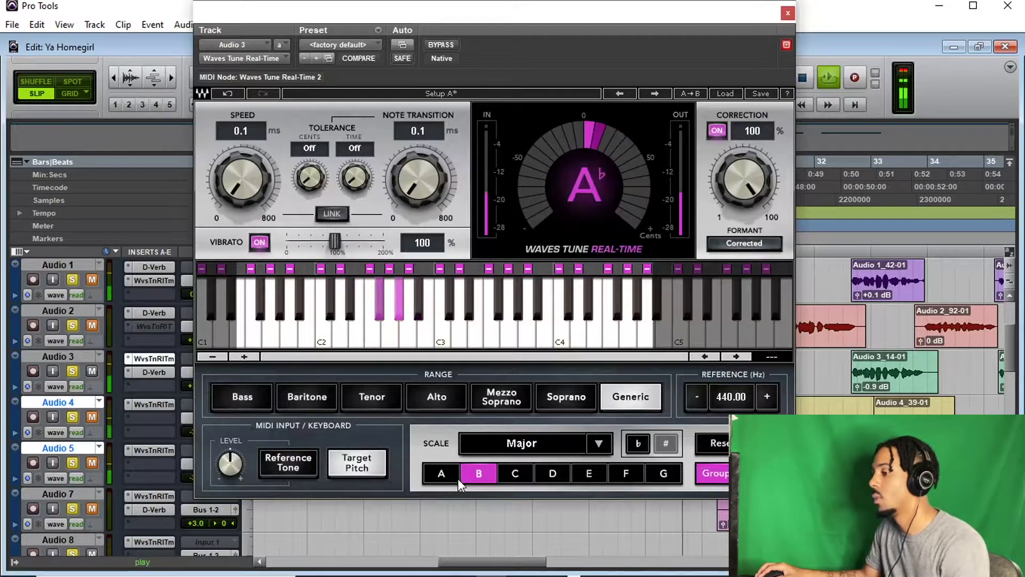
click(521, 469)
click(486, 469)
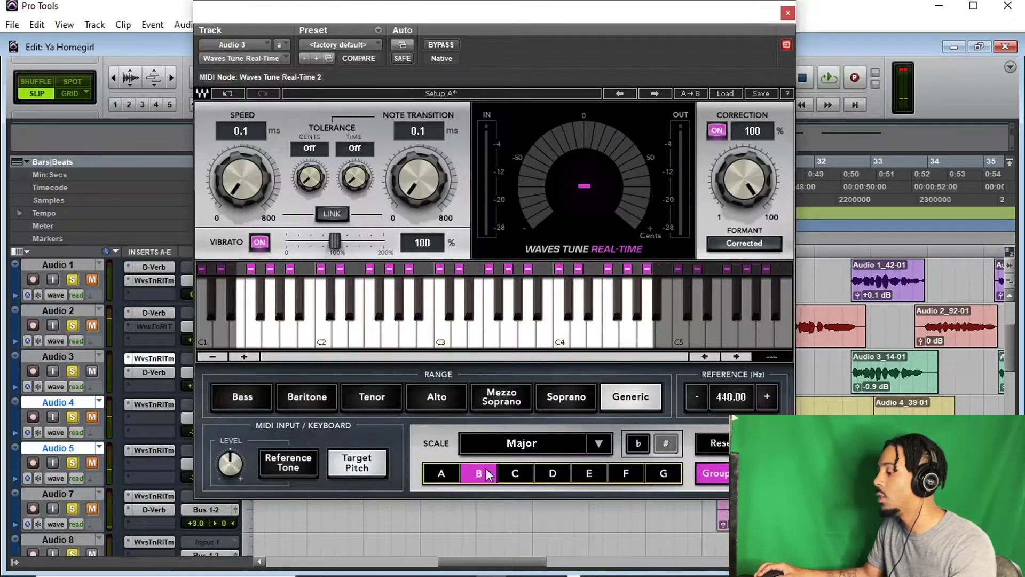
click(638, 444)
key(space)
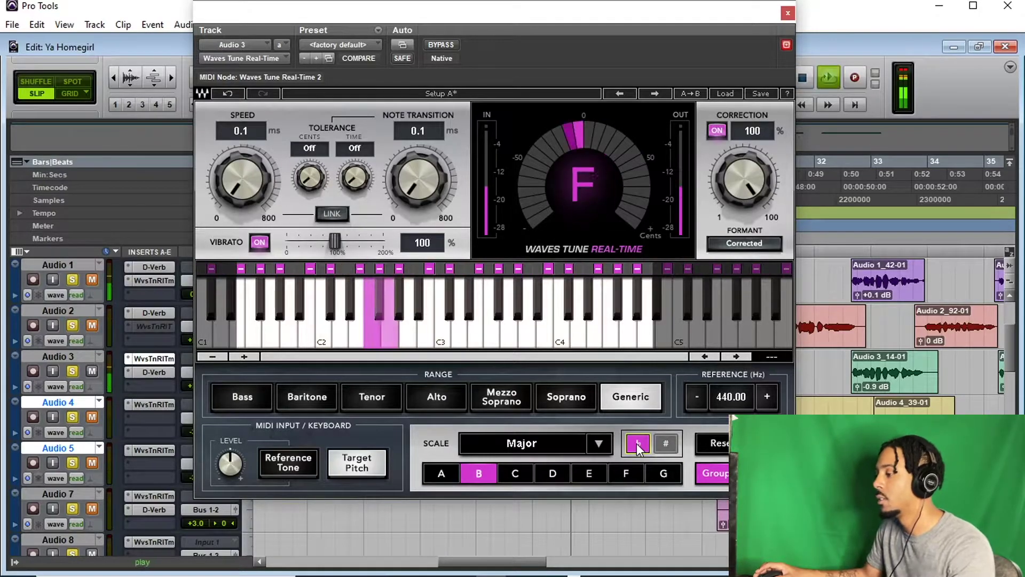
click(524, 473)
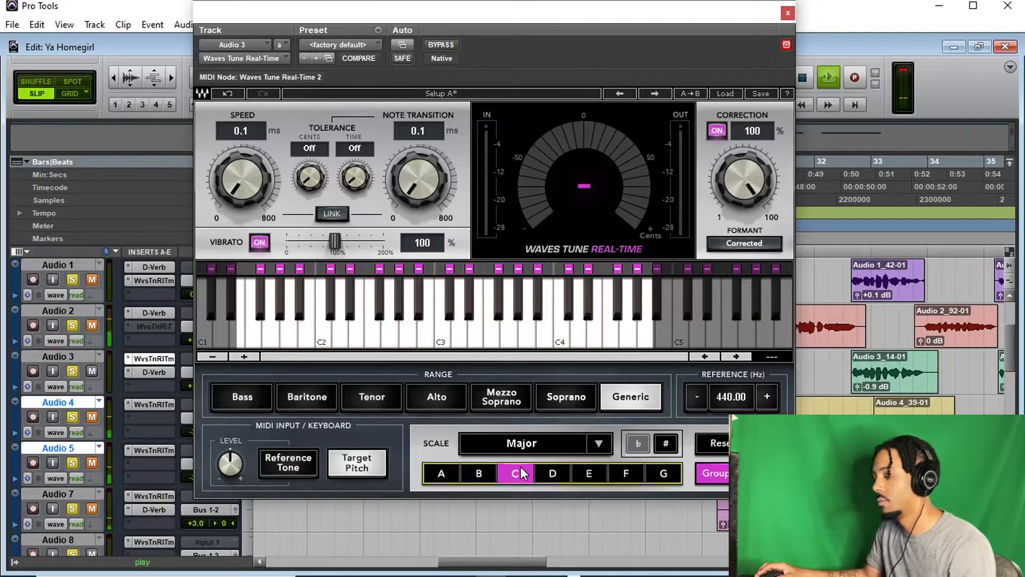
key(space)
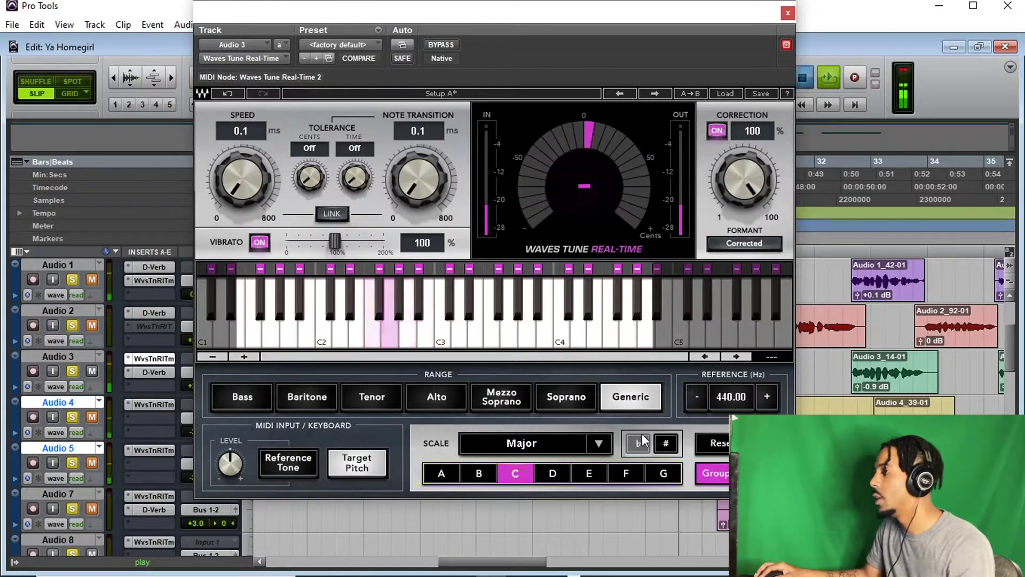
key(space)
- Switch the scale to sharps, audition it, and close the Waves Tune window
click(666, 444)
key(space)
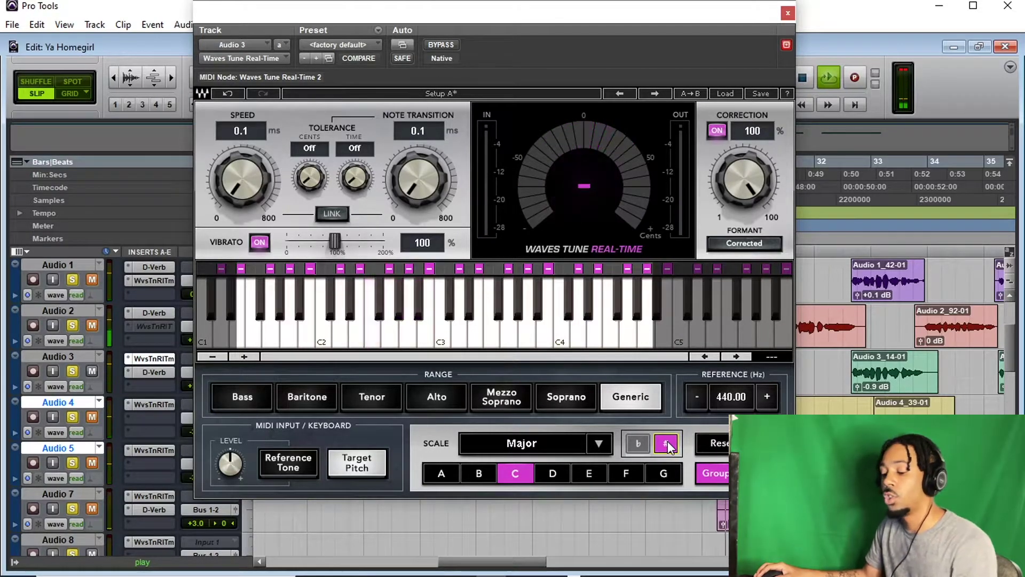
key(space)
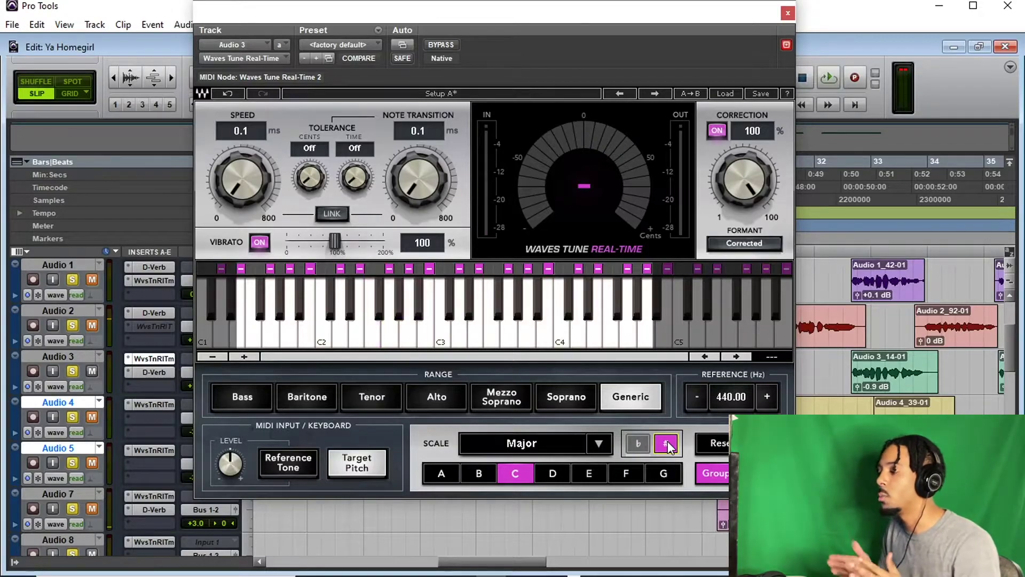
key(space)
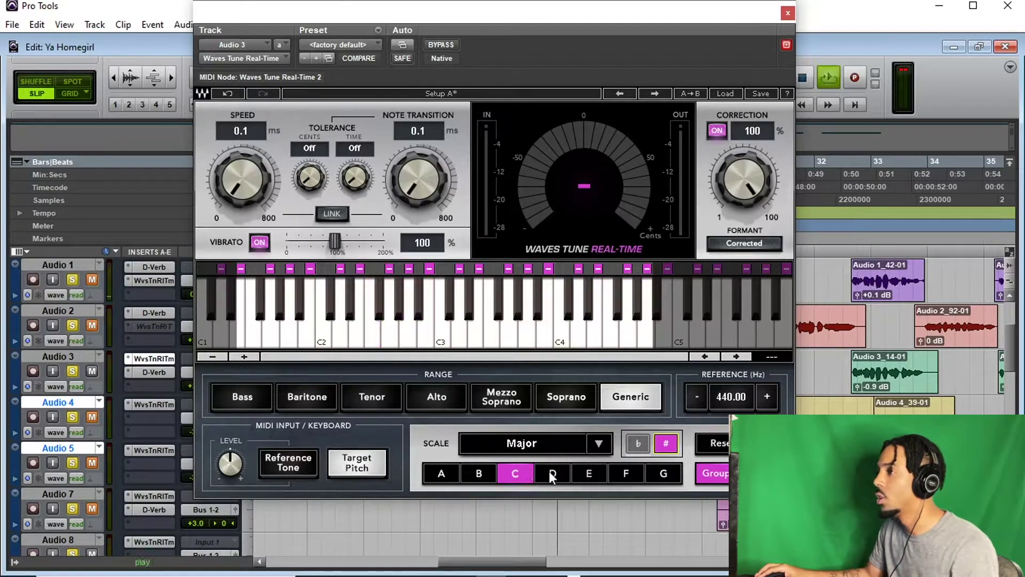
click(789, 12)
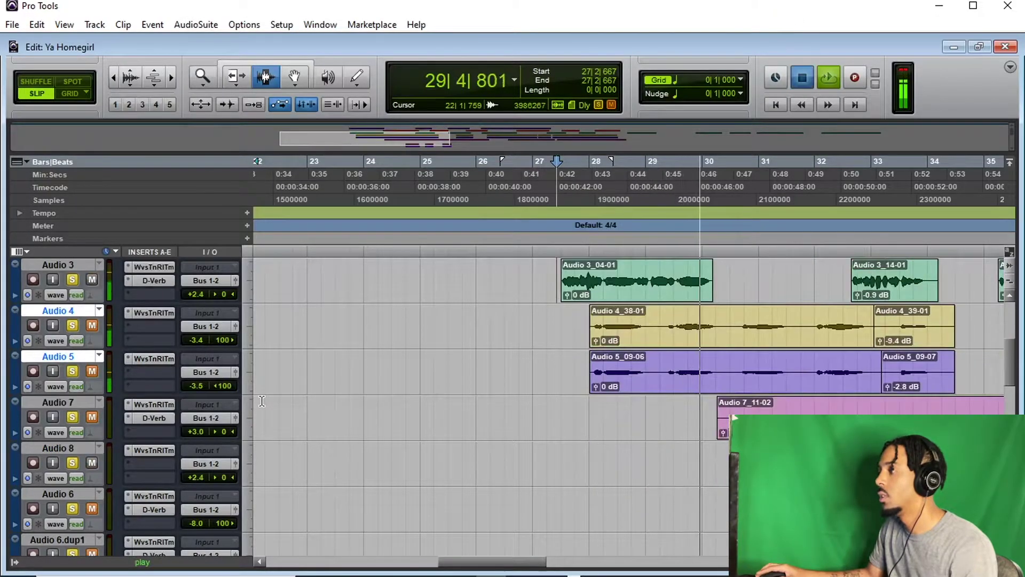
- Play and stop the vocals from the start of the session
key(space)
scroll(272, 404, up, 3)
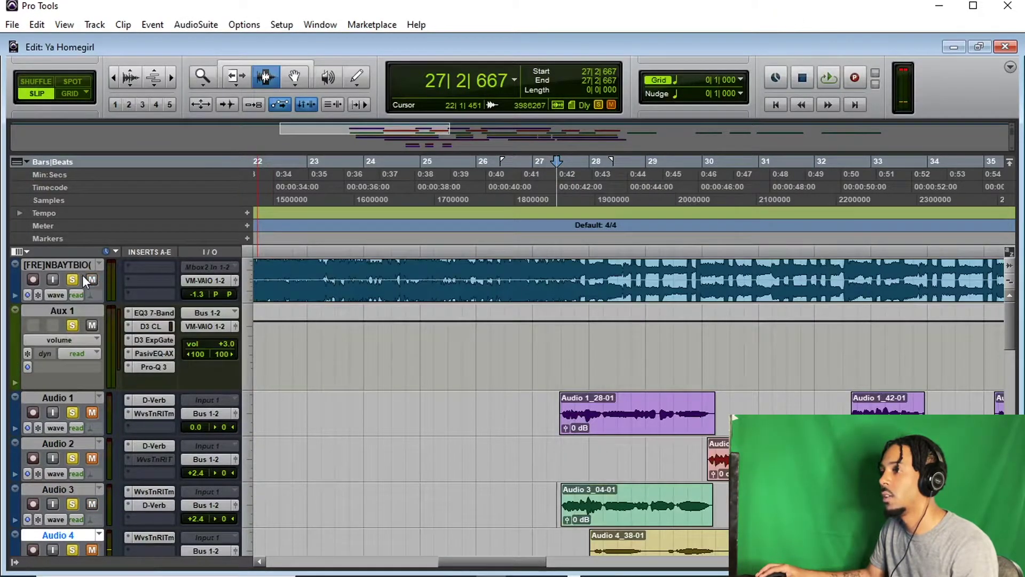
key(space)
scroll(540, 444, down, 1)
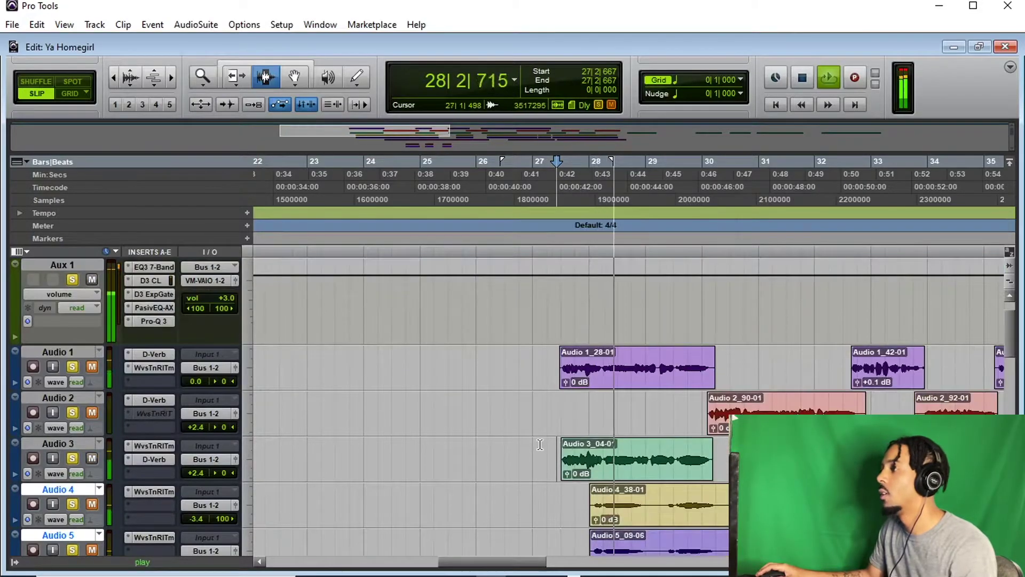
key(space)
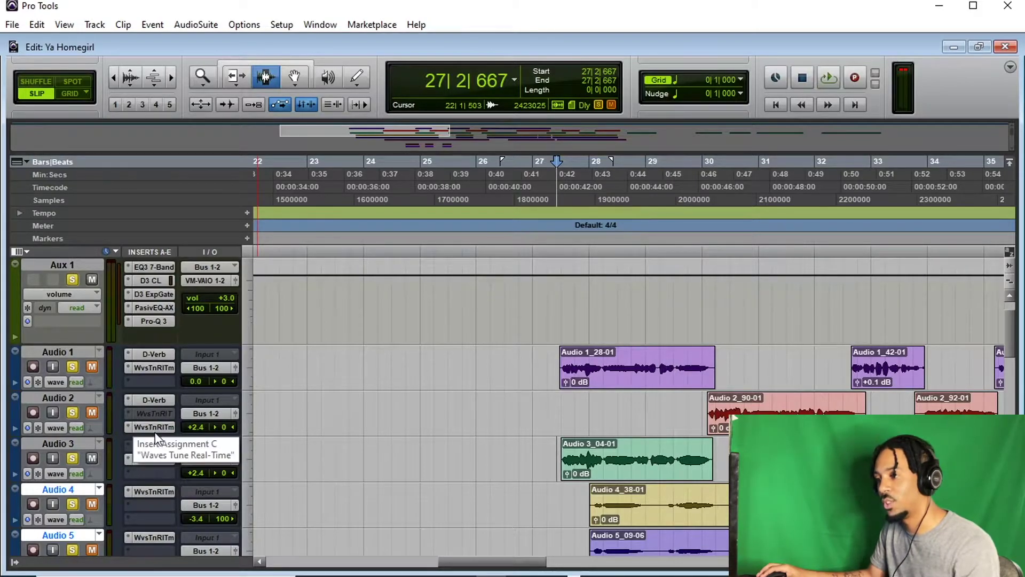
- Copy Waves Tune Real-Time into Audio 2's insert C and audition the tuned vocals
mouse_move(163, 443)
mouse_down()
mouse_move(162, 457)
mouse_move(164, 448)
mouse_up()
key(space)
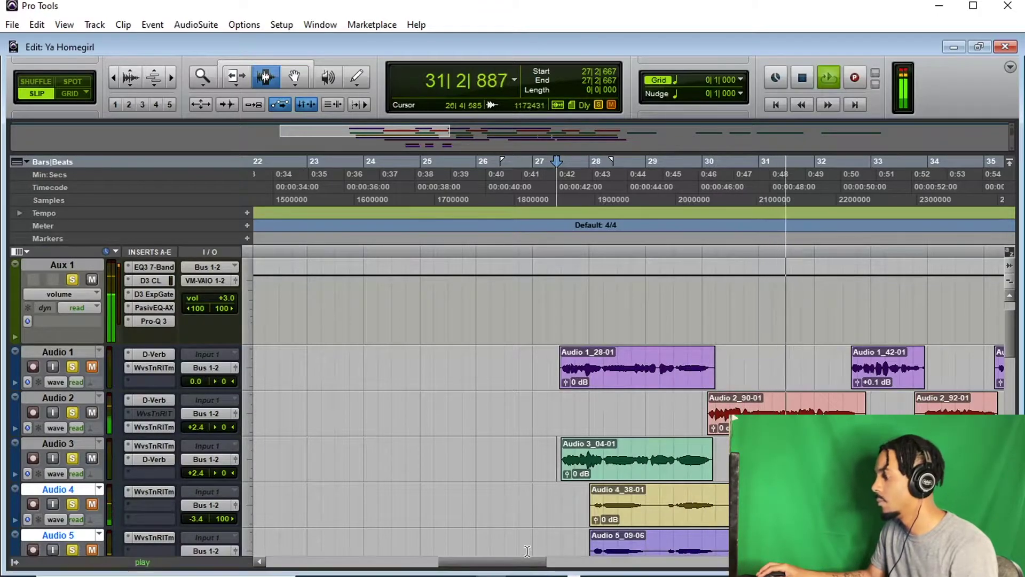
drag(531, 559, 556, 553)
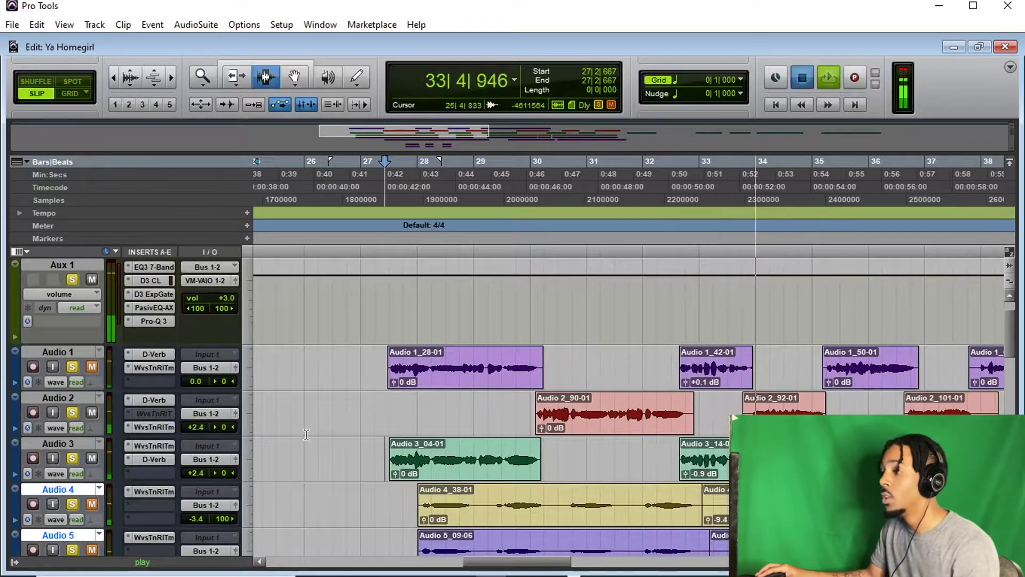
key(space)
- Open Audio 3's Waves Tune and audition D♭, D# and E as the key
click(144, 447)
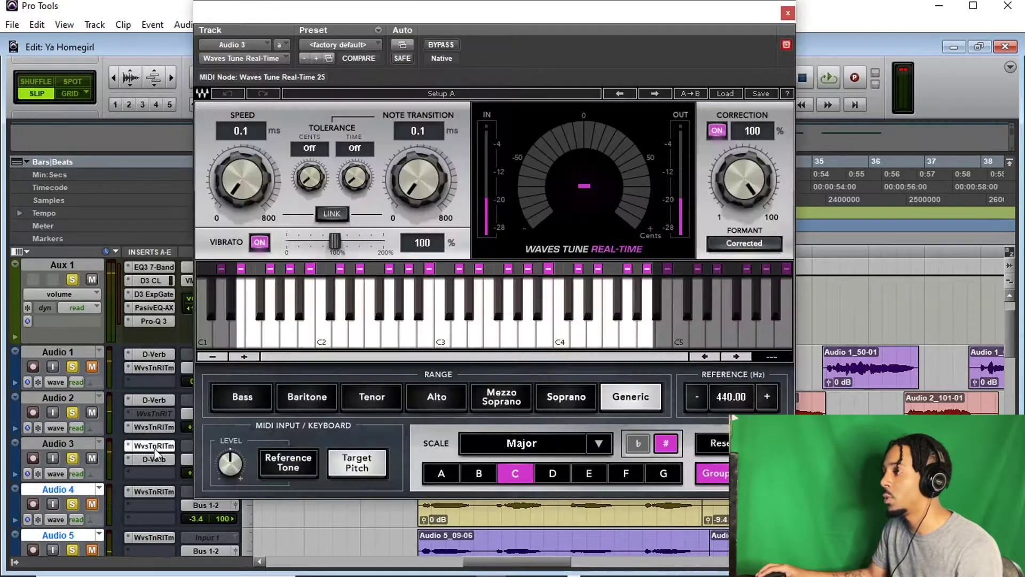
click(554, 473)
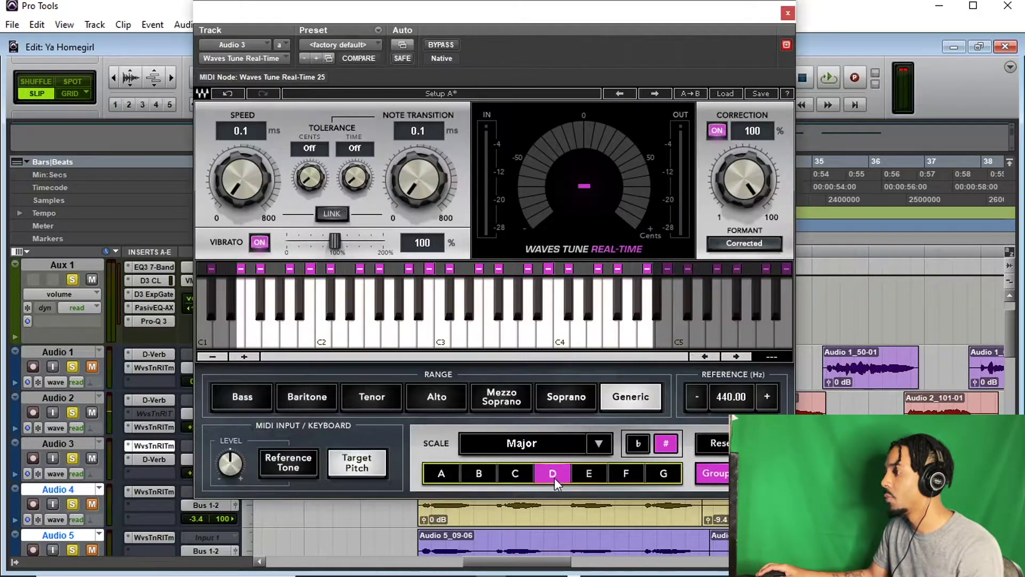
click(641, 443)
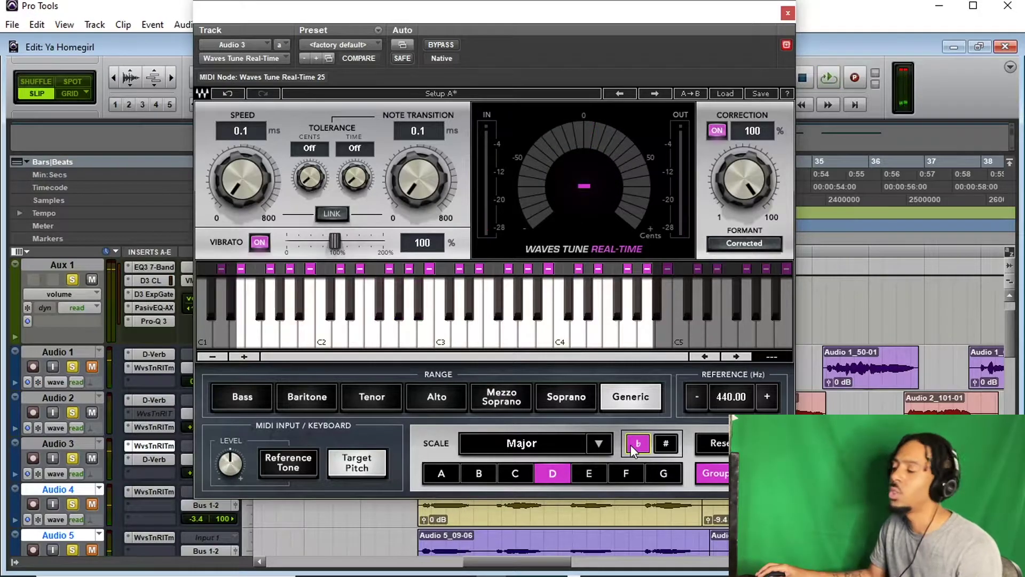
key(space)
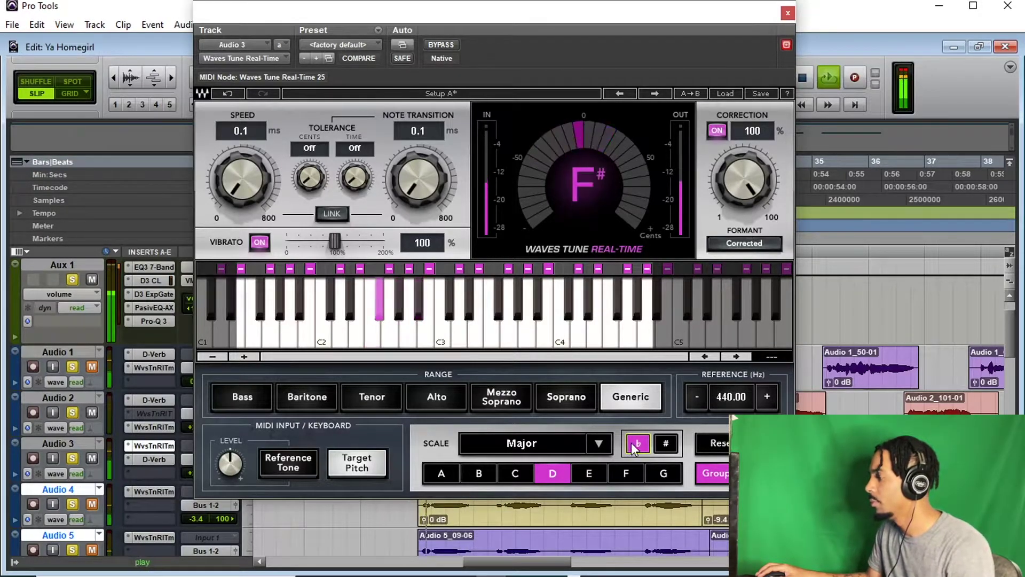
click(667, 443)
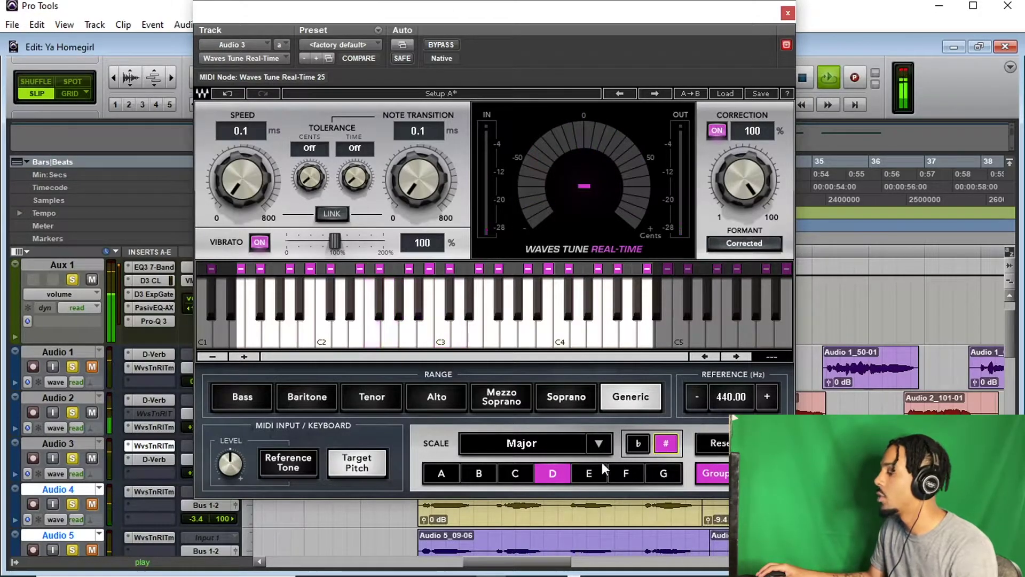
click(591, 473)
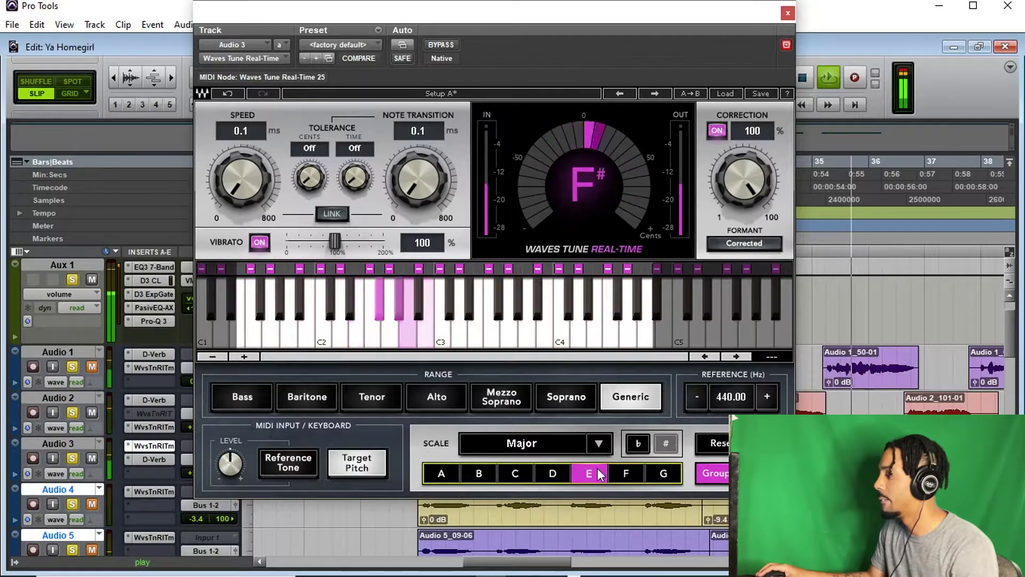
key(space)
- Audition E♭, F and F# keys, then close the tuner and play the session
click(639, 443)
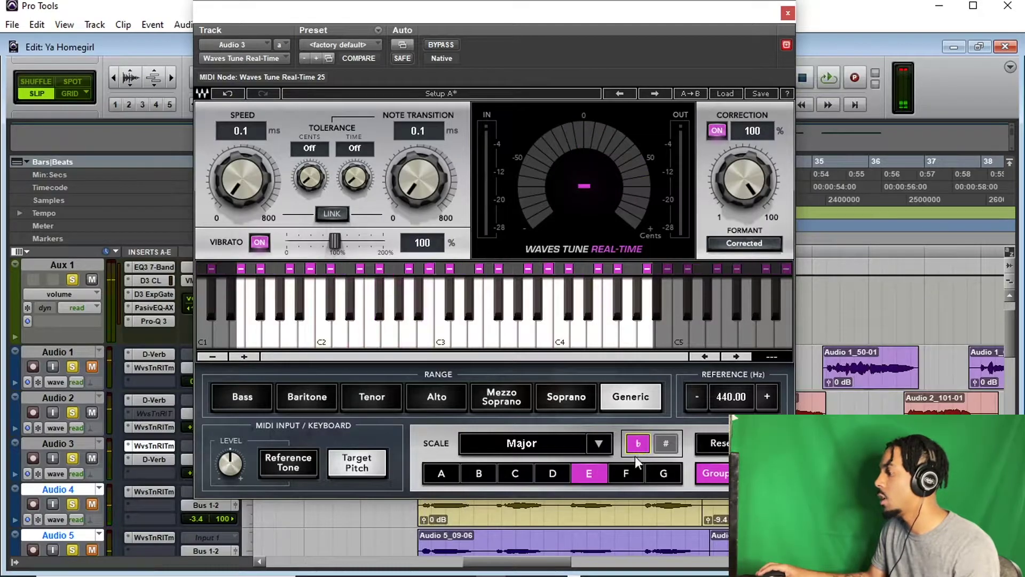
key(space)
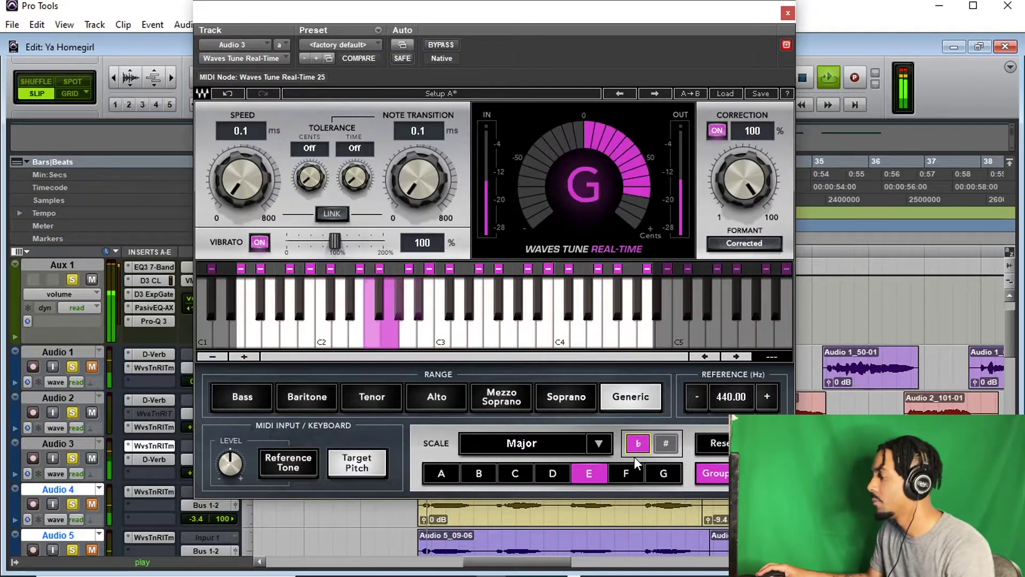
click(634, 474)
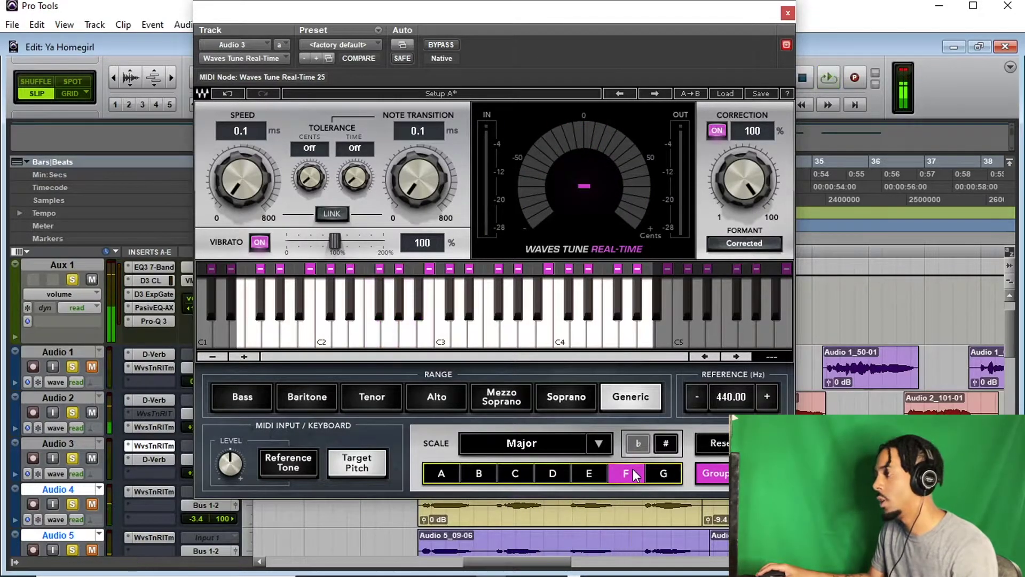
click(666, 443)
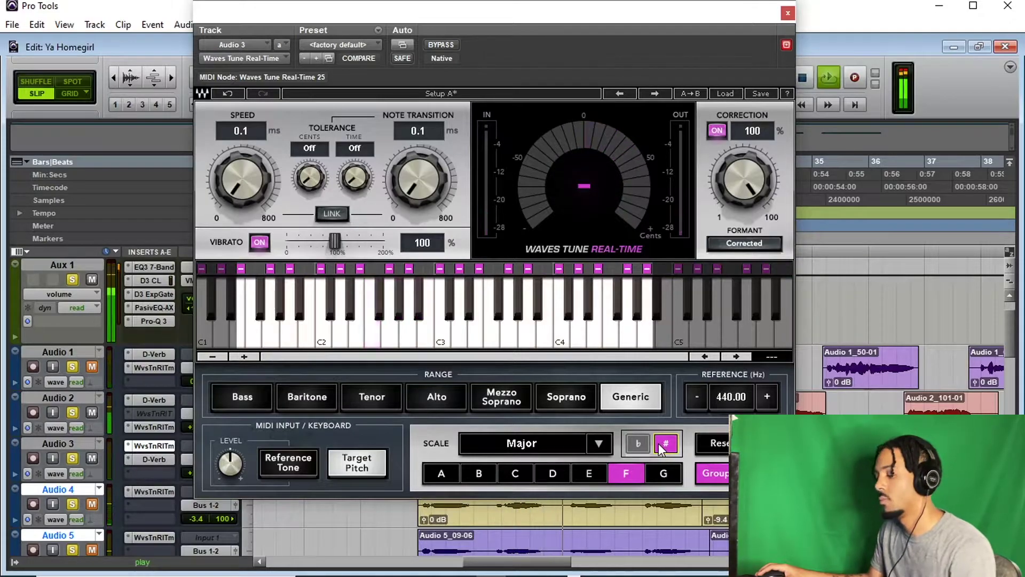
click(787, 13)
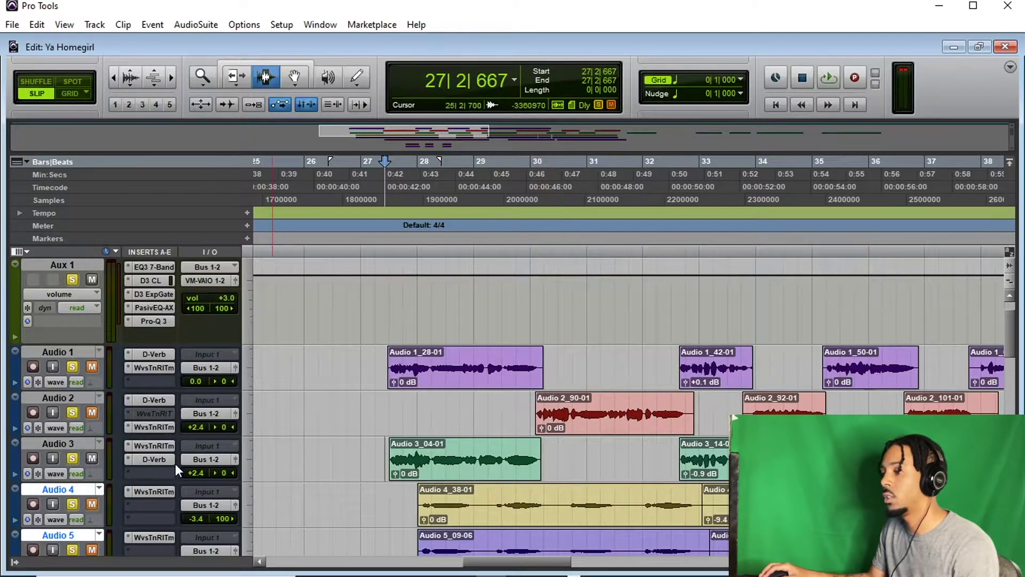
key(space)
- Reopen the tuner and audition B, A and A♭ as the key
click(165, 446)
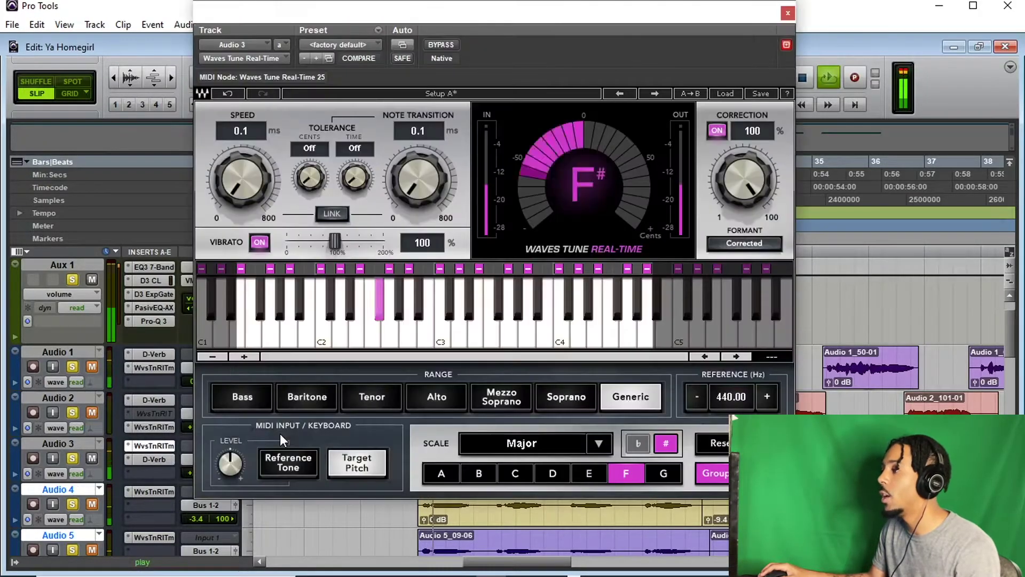
key(space)
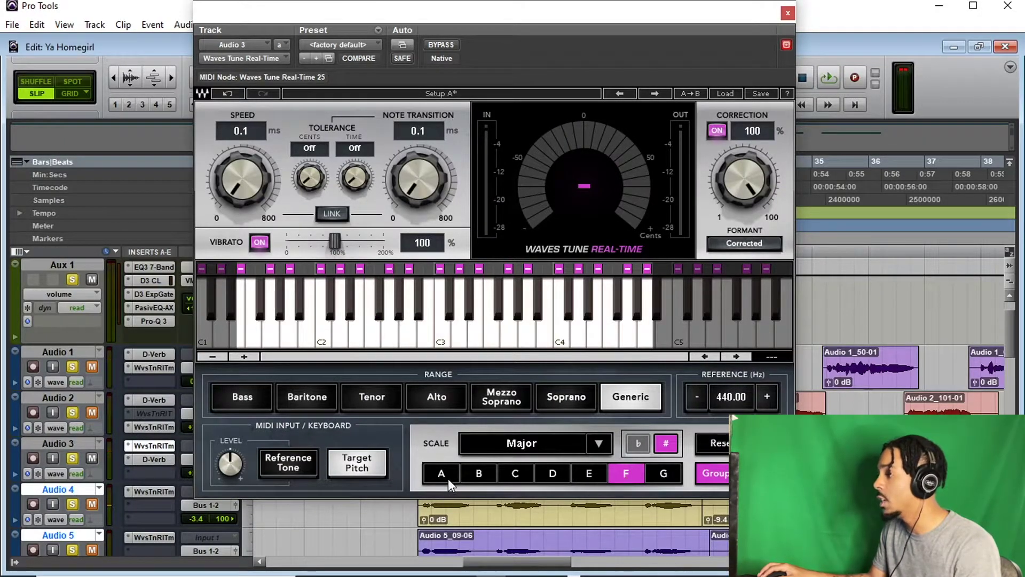
click(483, 475)
key(space)
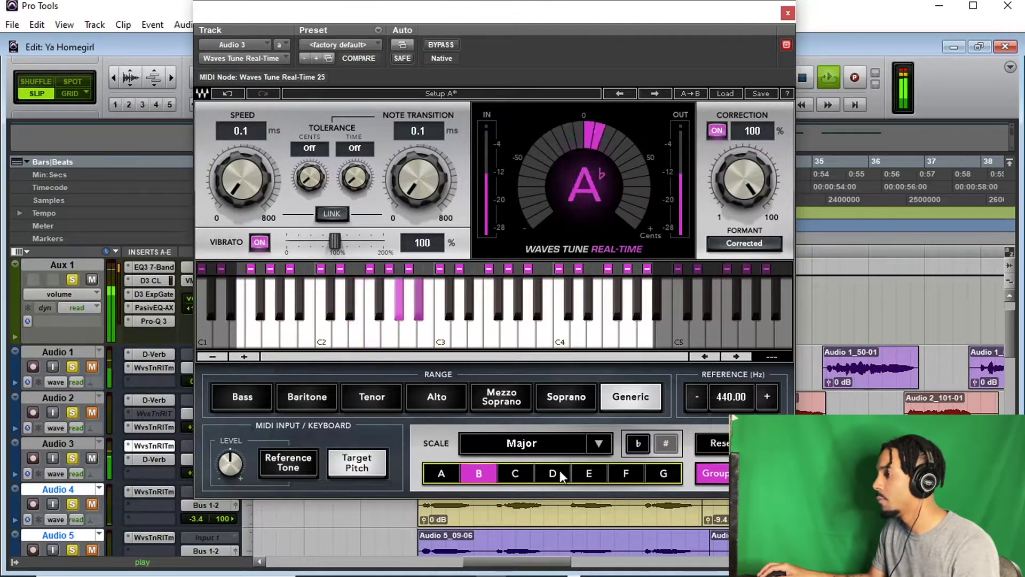
key(space)
click(441, 473)
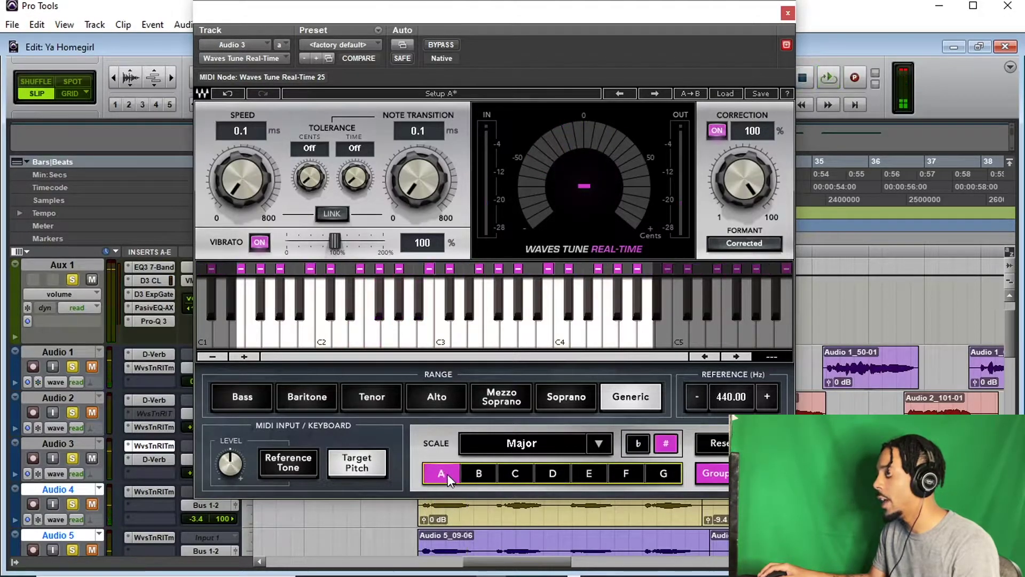
key(space)
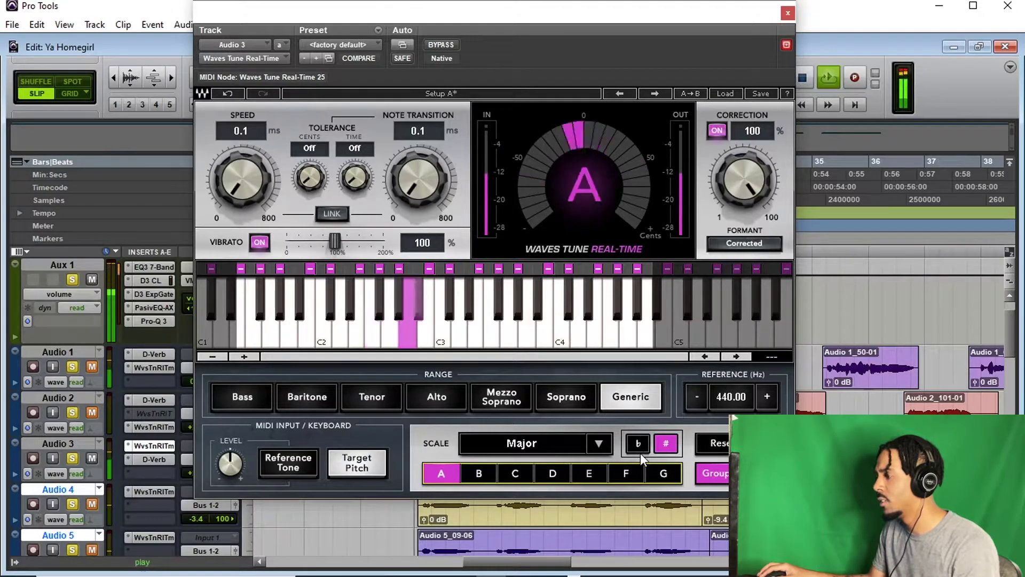
click(661, 447)
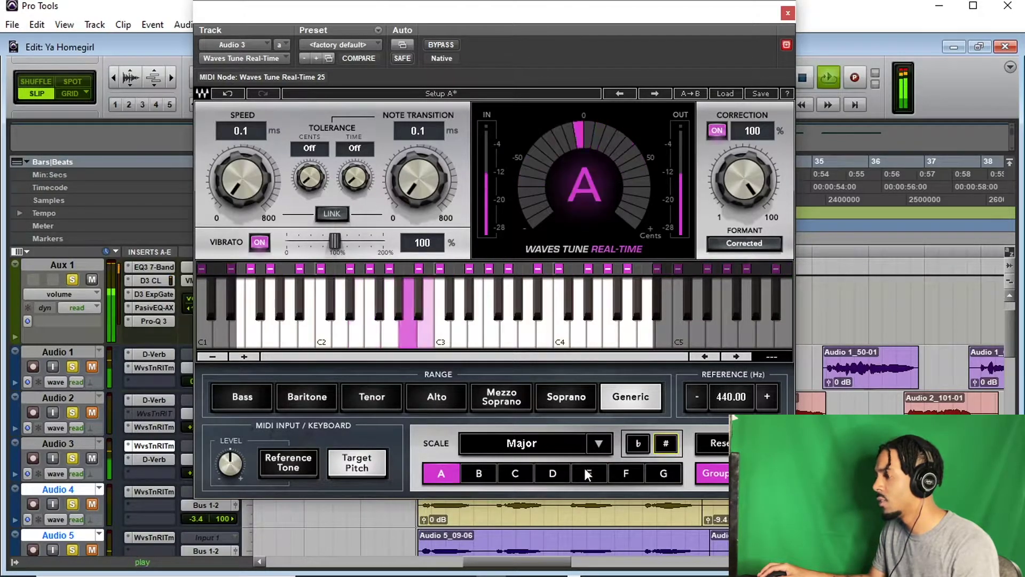
click(641, 444)
key(space)
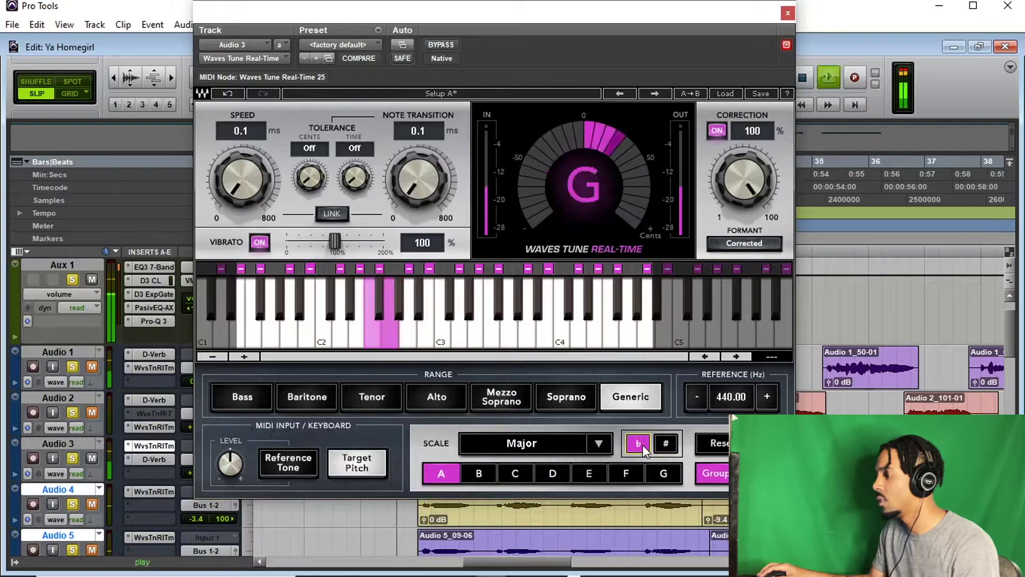
key(space)
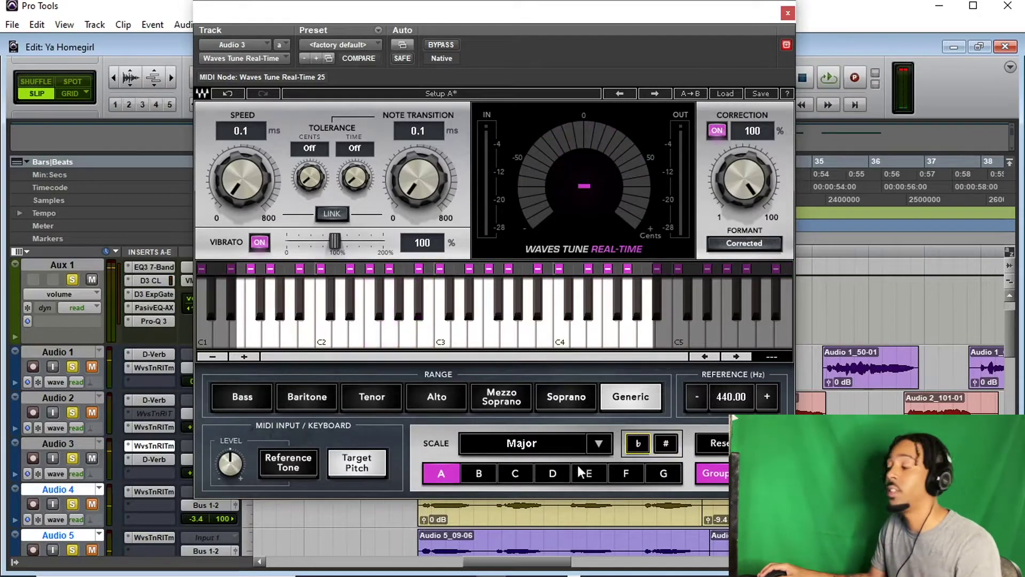
- Audition B, C# and F# as the tuning key
click(475, 473)
key(space)
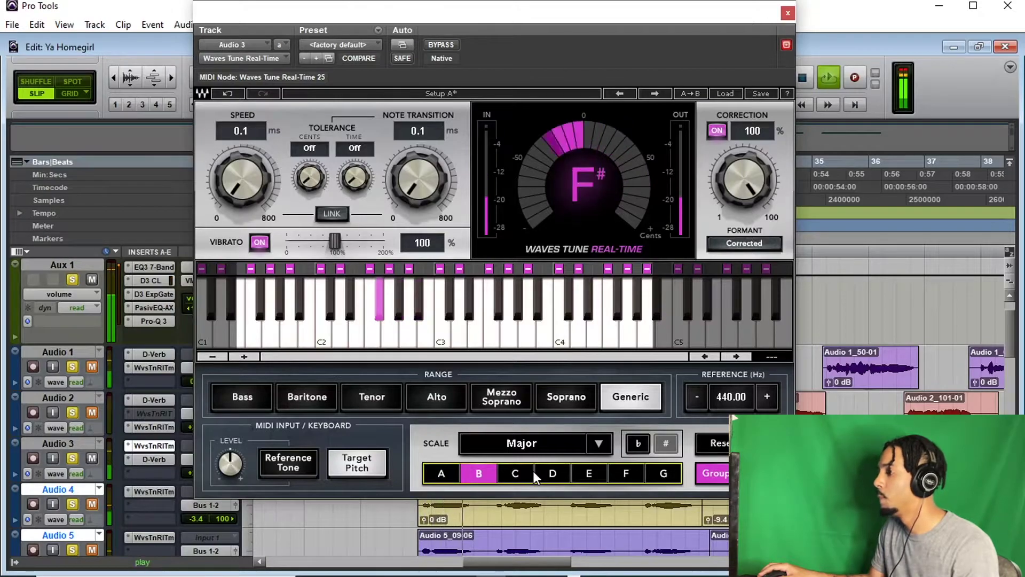
key(space)
click(532, 473)
click(665, 445)
click(667, 444)
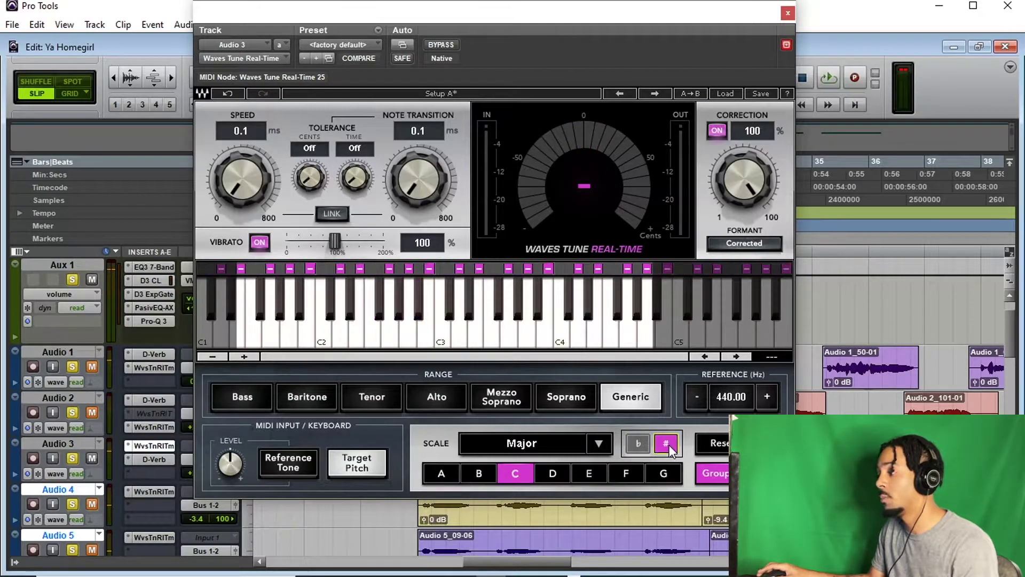
key(space)
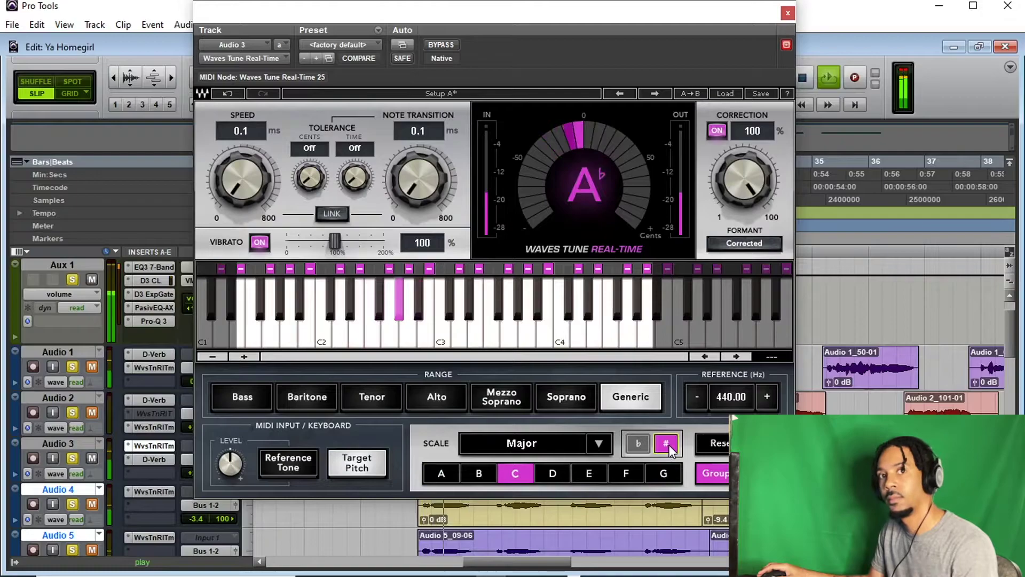
key(space)
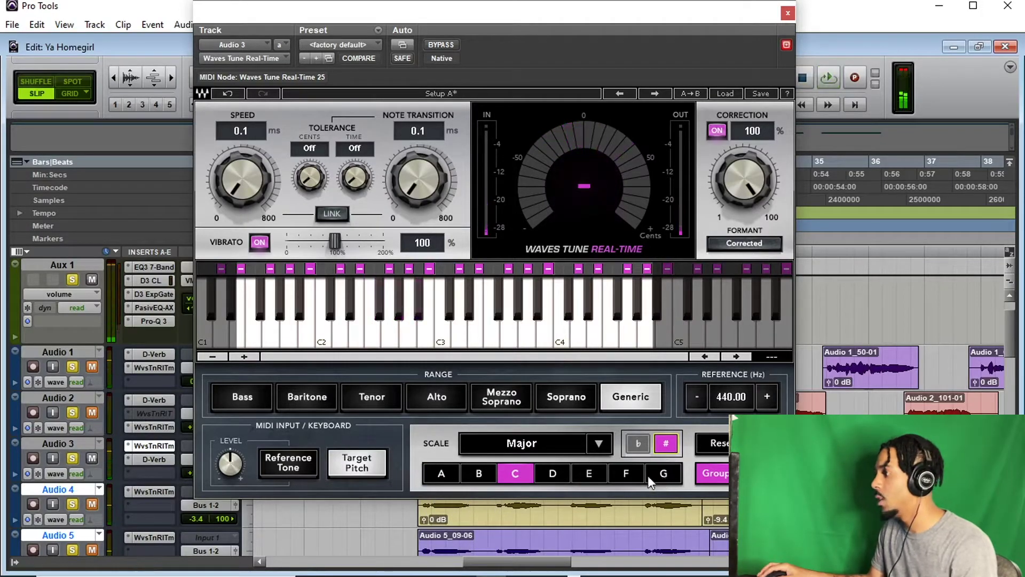
click(639, 471)
key(space)
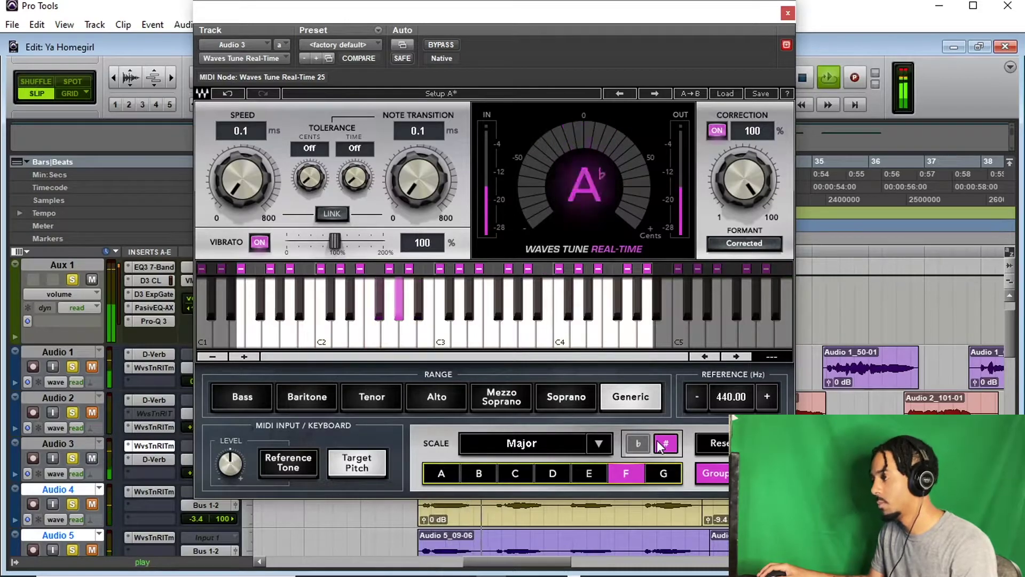
key(space)
- Audition G major and G♭, ending on G# with sharps on
click(665, 473)
click(666, 443)
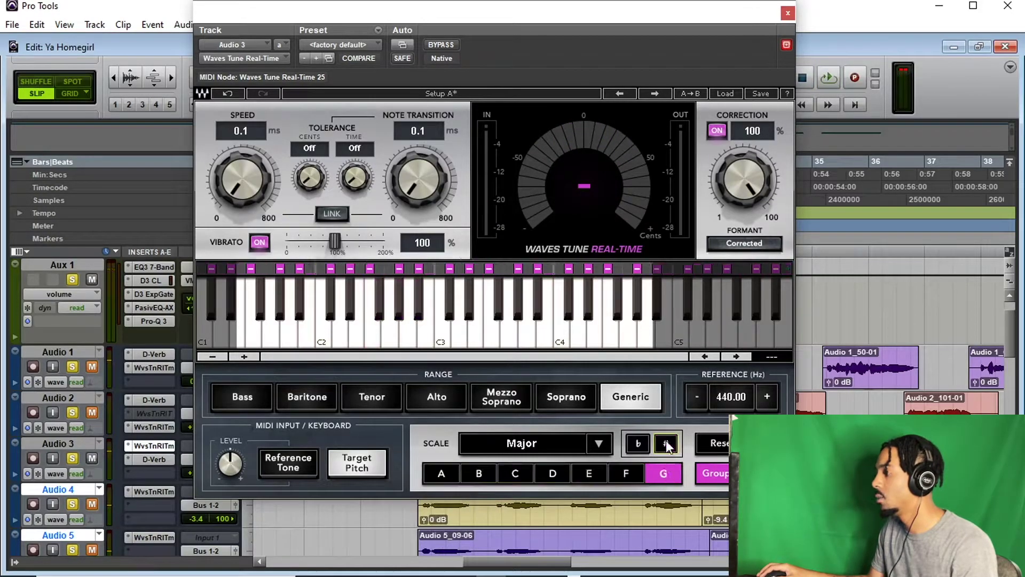
key(space)
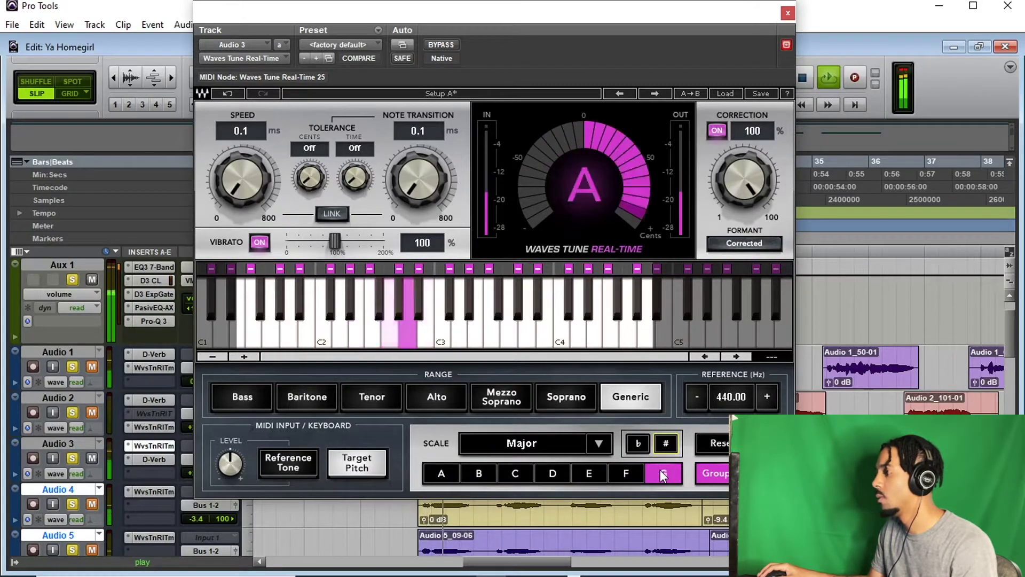
click(644, 443)
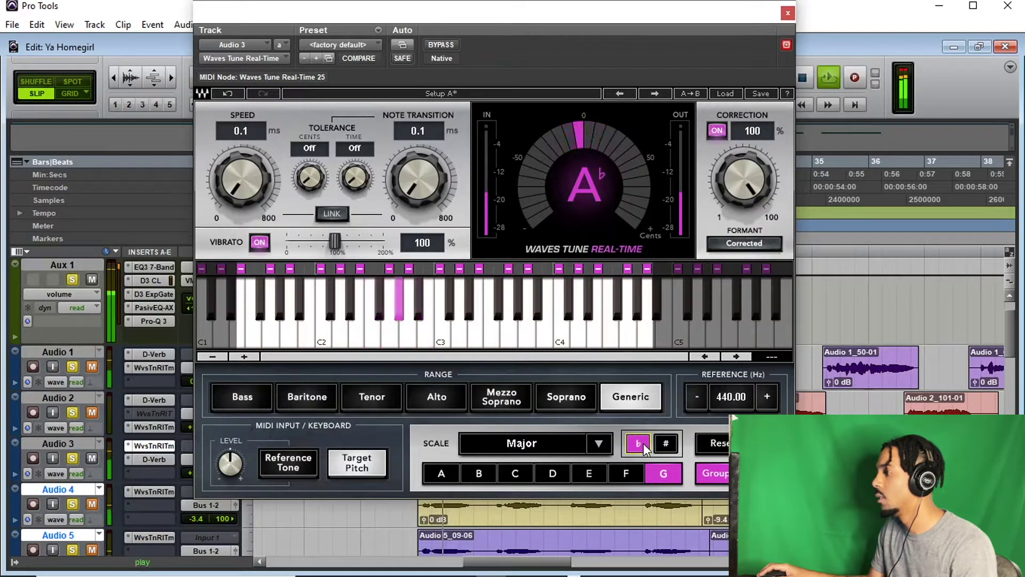
key(space)
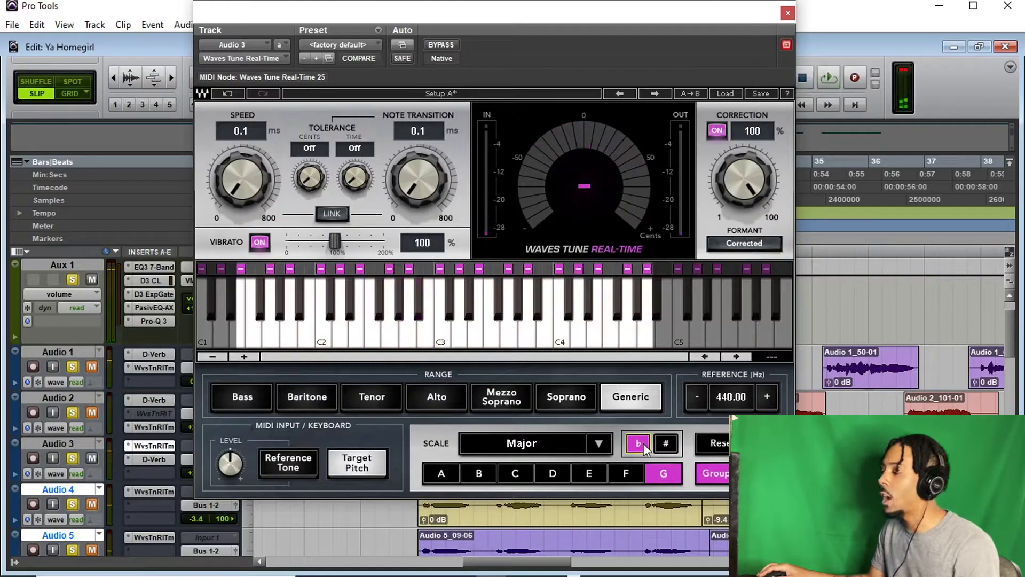
click(666, 445)
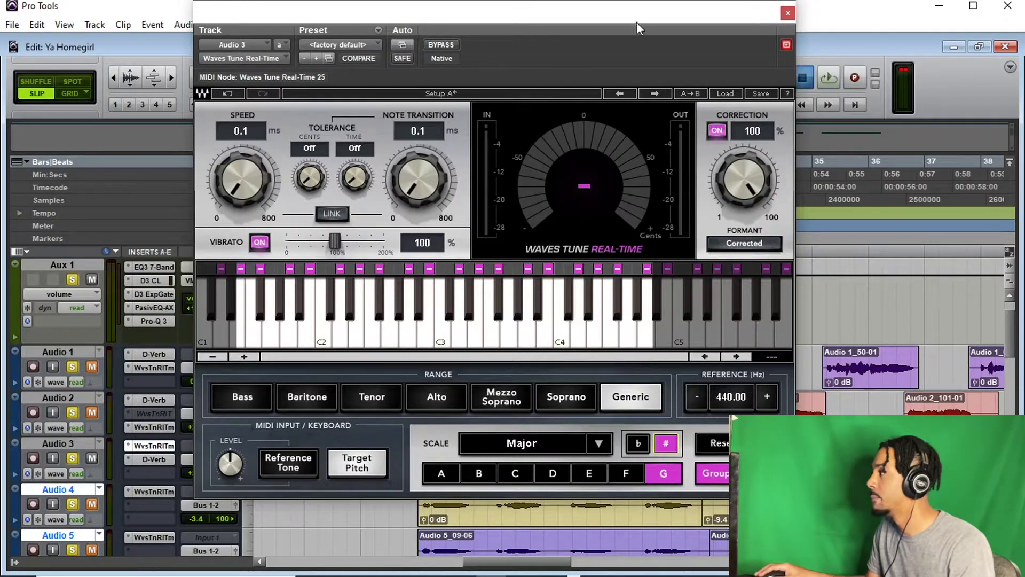
- Remove the sharp and set Audio 3's Waves Tune to B Major, play it, then close the window
click(787, 13)
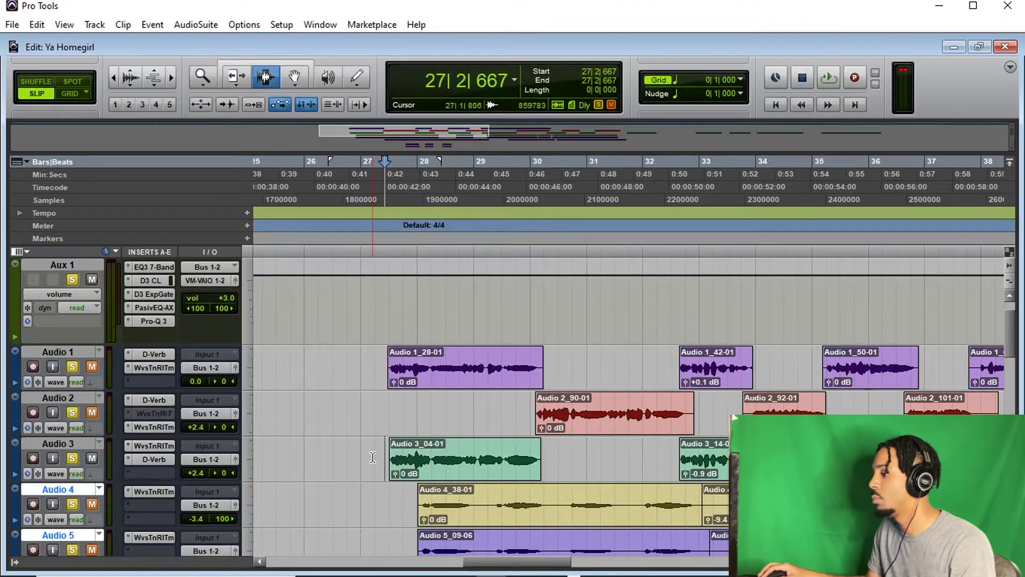
key(space)
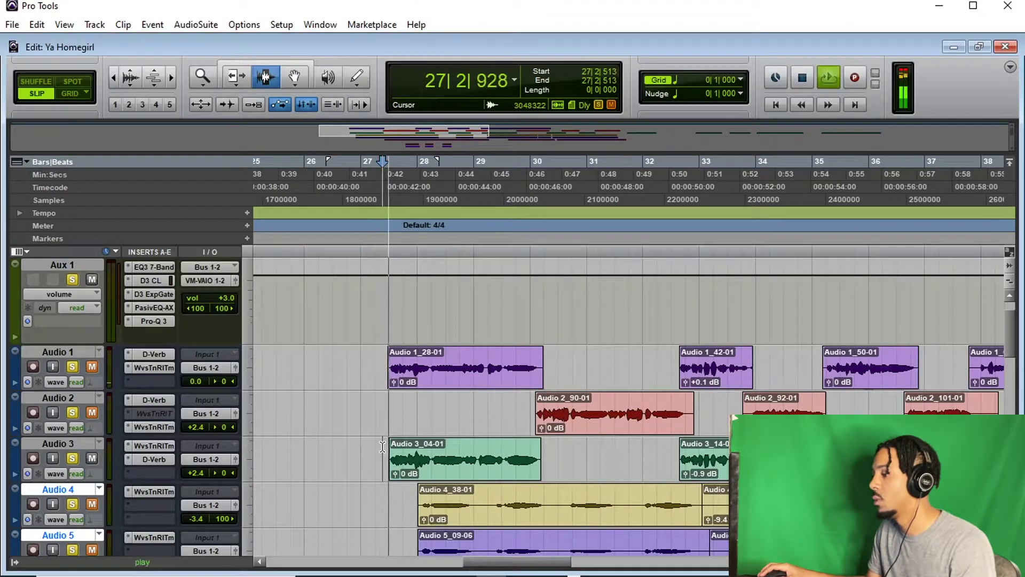
click(158, 445)
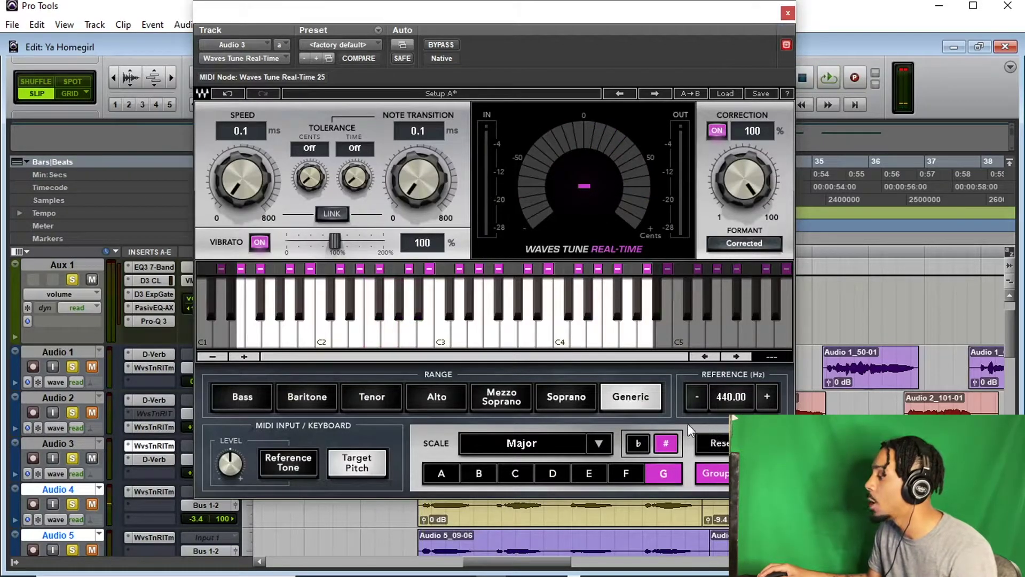
click(666, 445)
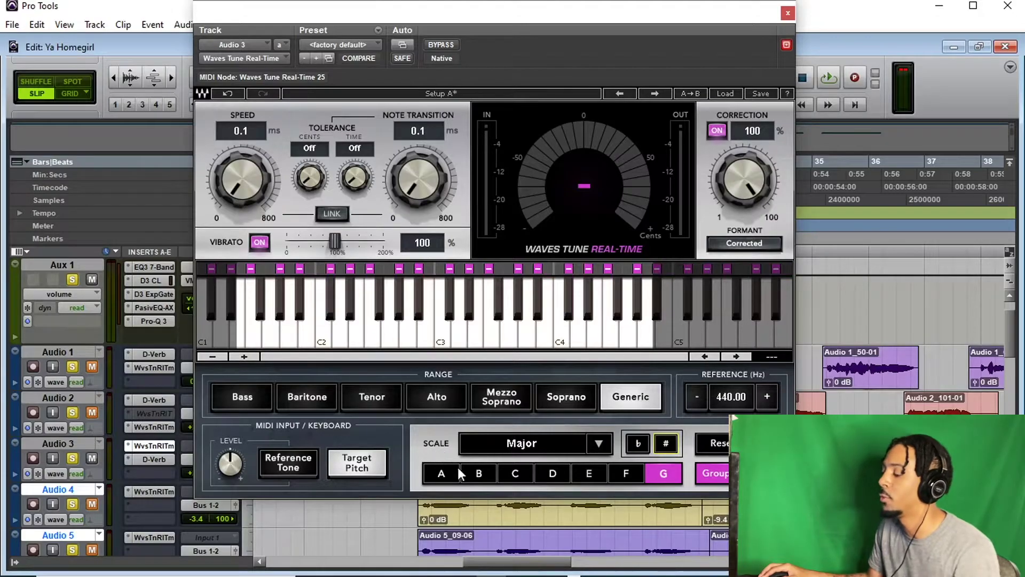
click(475, 473)
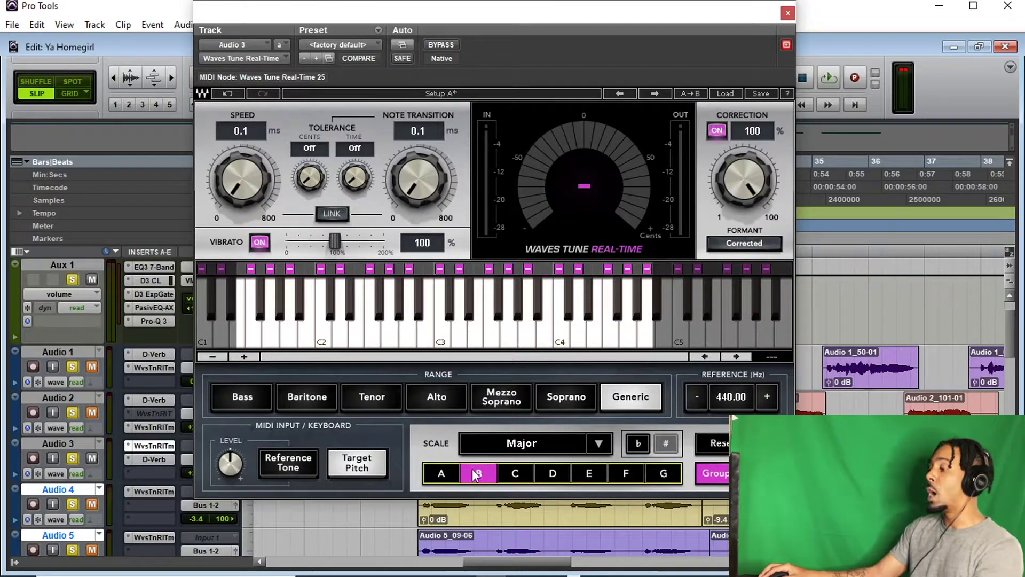
key(space)
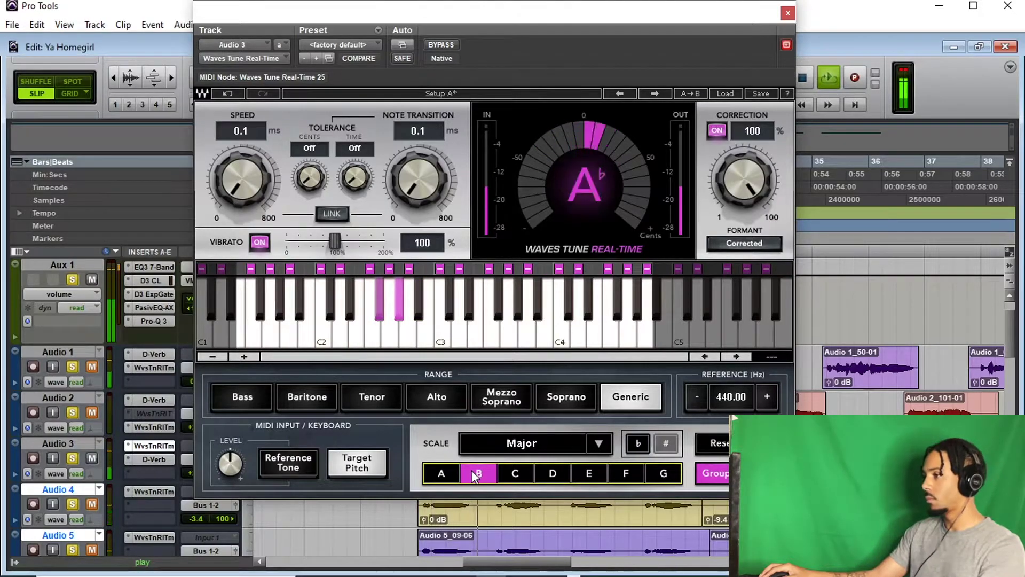
click(803, 77)
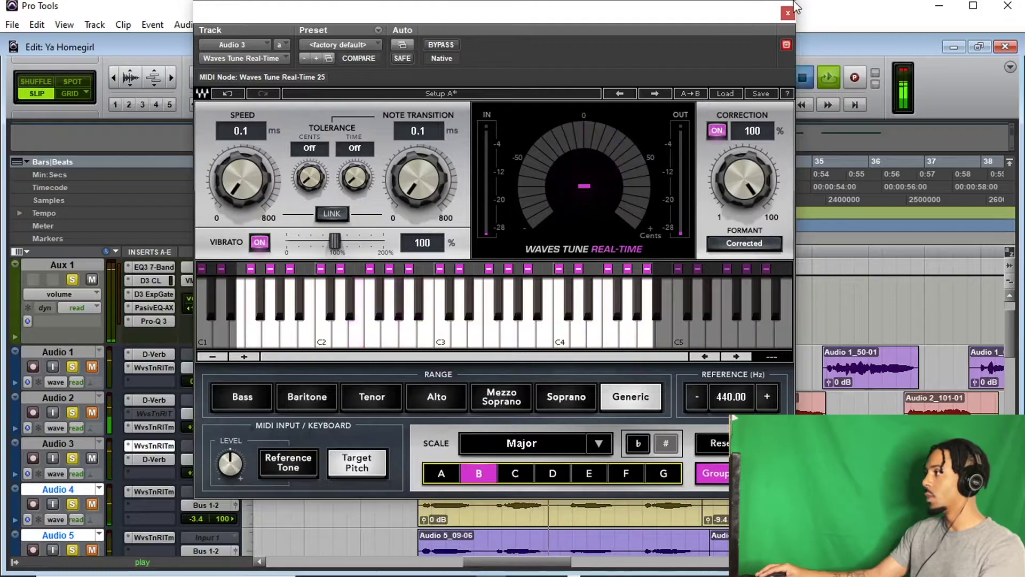
- Clear Audio 2's second and third Waves Tune inserts, then undo to restore one
click(788, 12)
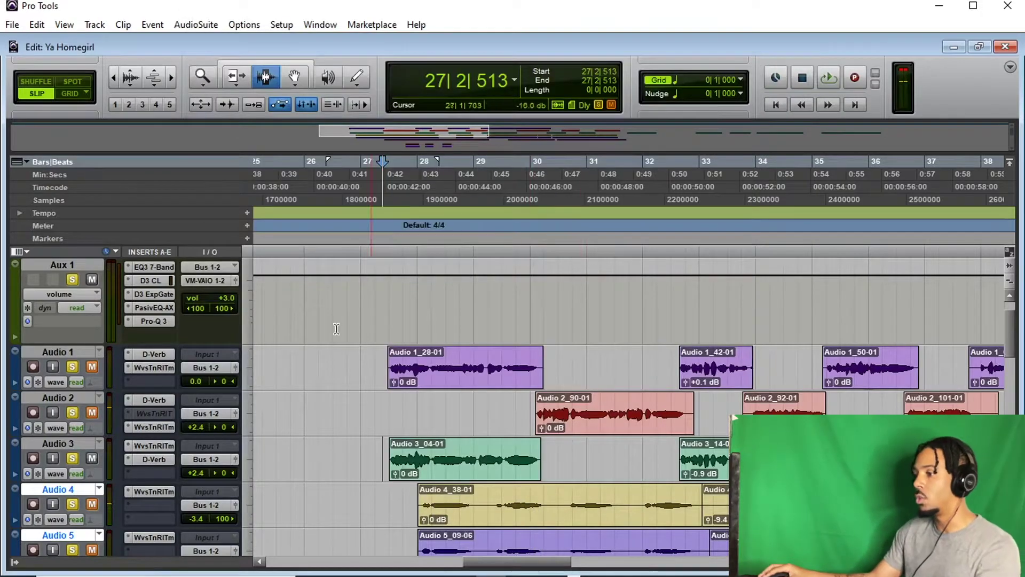
click(131, 426)
click(140, 430)
click(135, 408)
click(135, 417)
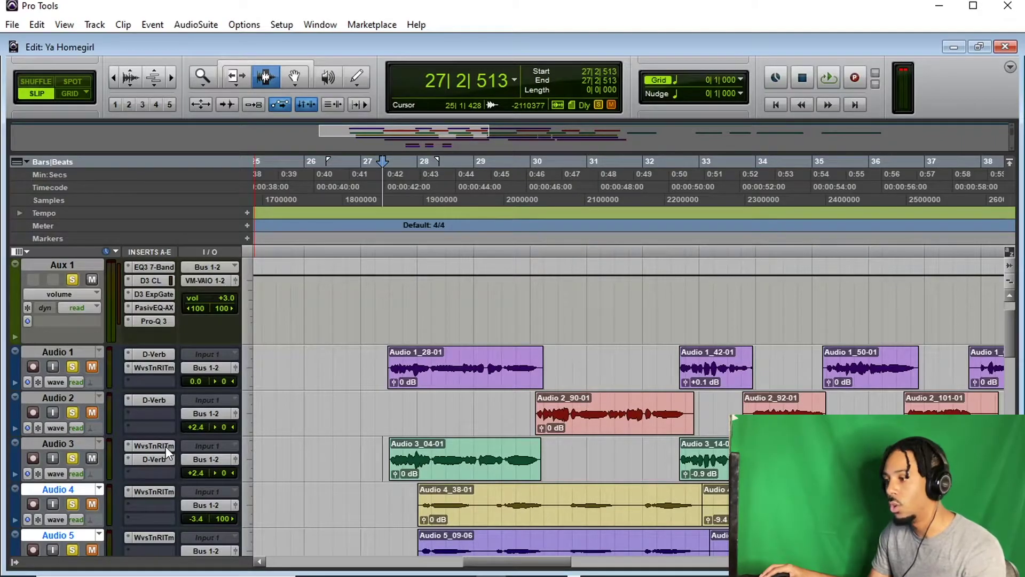
key(ctrl+z)
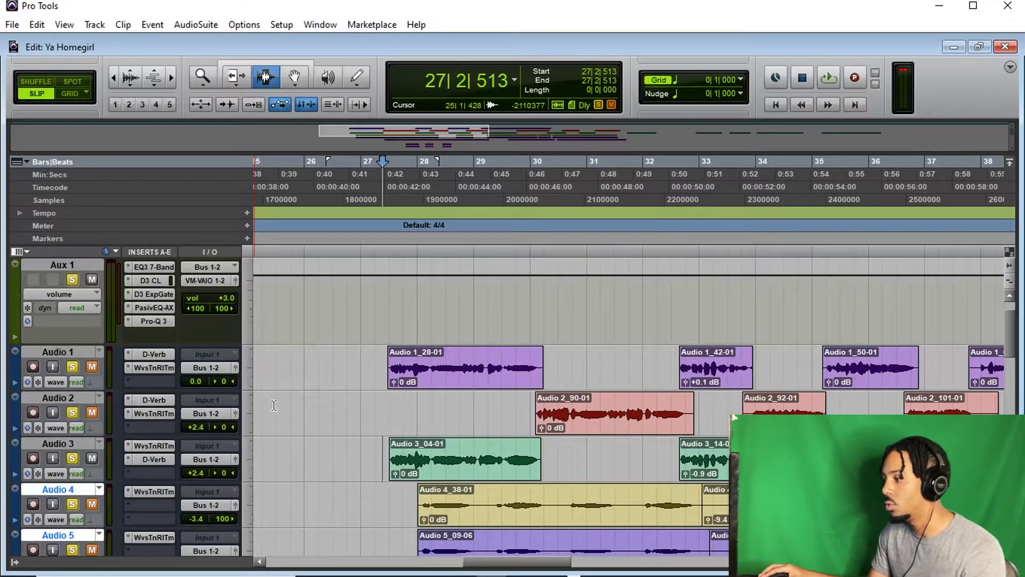
- Unmute Audio 2, undo once more, and bring up Audio 3's Waves Tune Real-Time
click(91, 413)
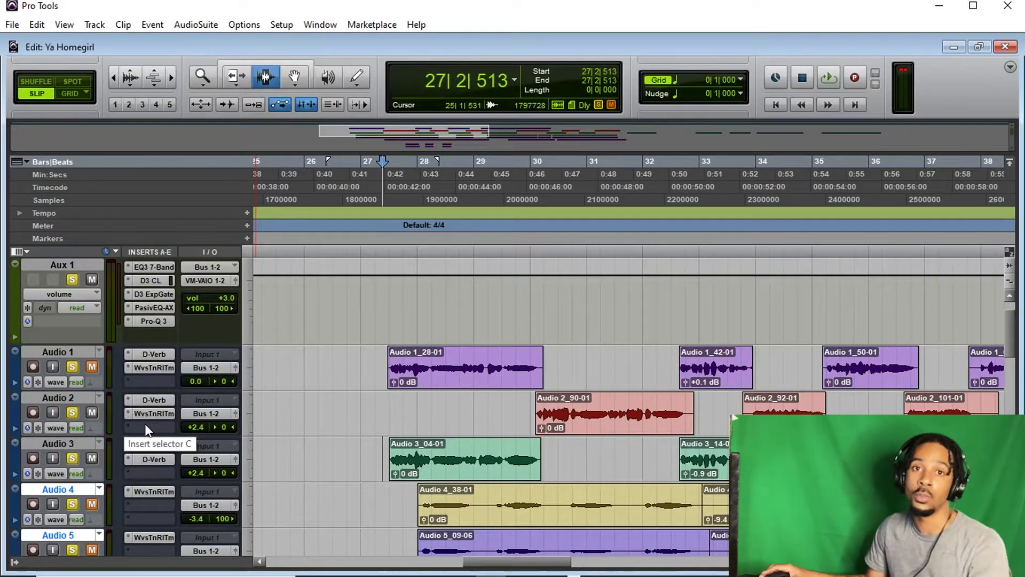
key(ctrl+z)
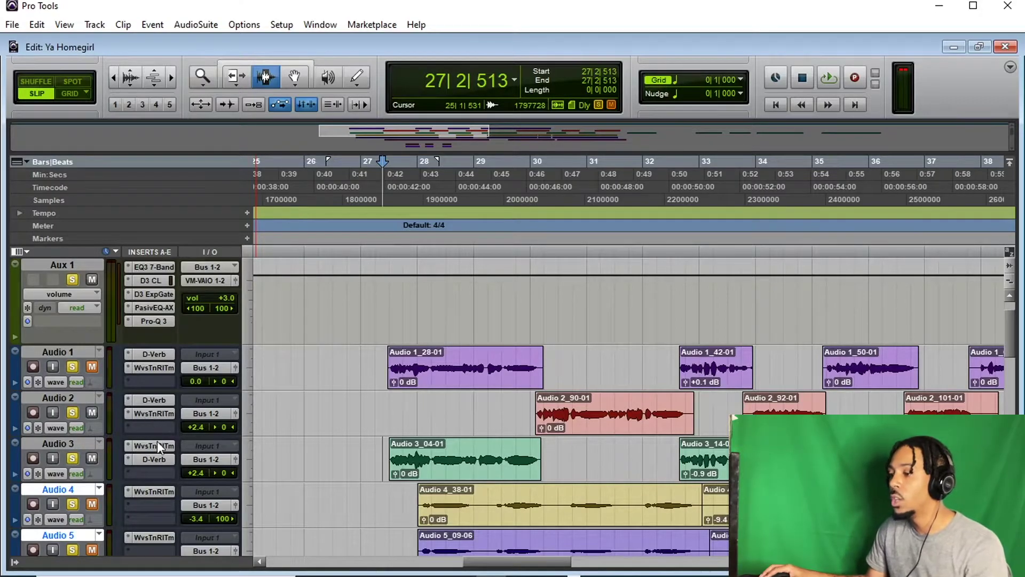
click(156, 443)
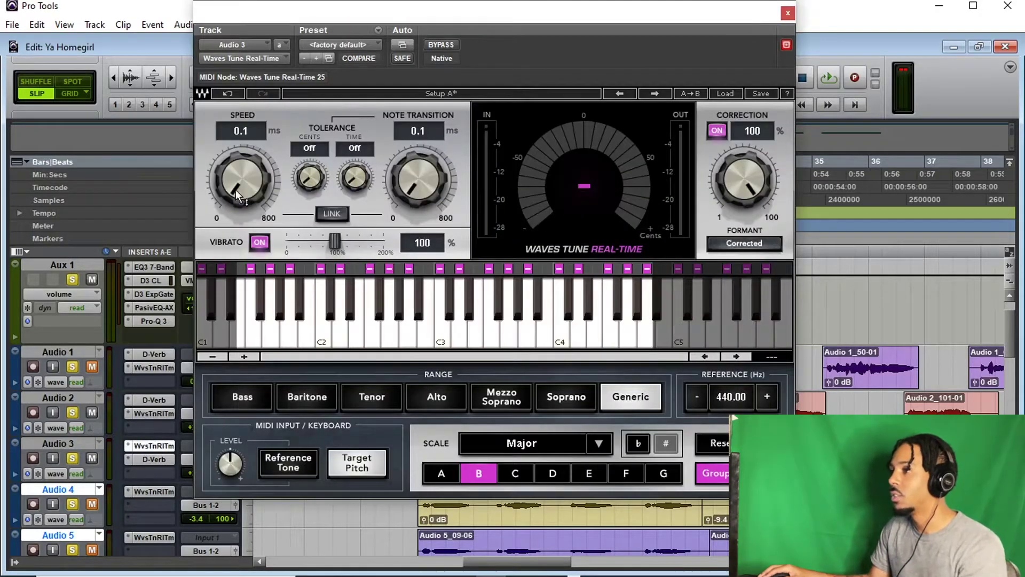
- Experiment with slower correction speeds around 3.5 ms and 34.9 ms, auditioning the vocals
drag(238, 194, 238, 190)
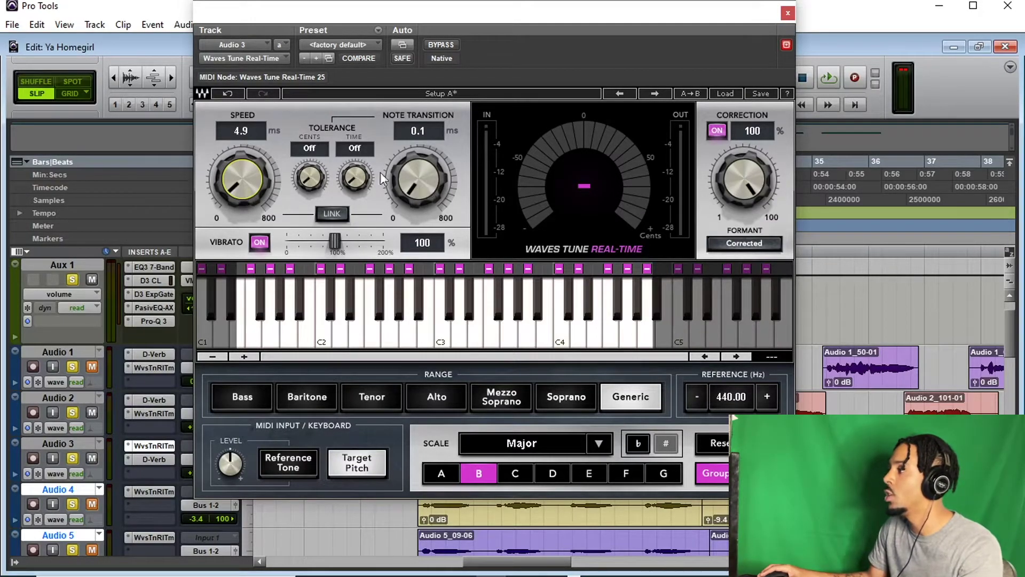
click(733, 182)
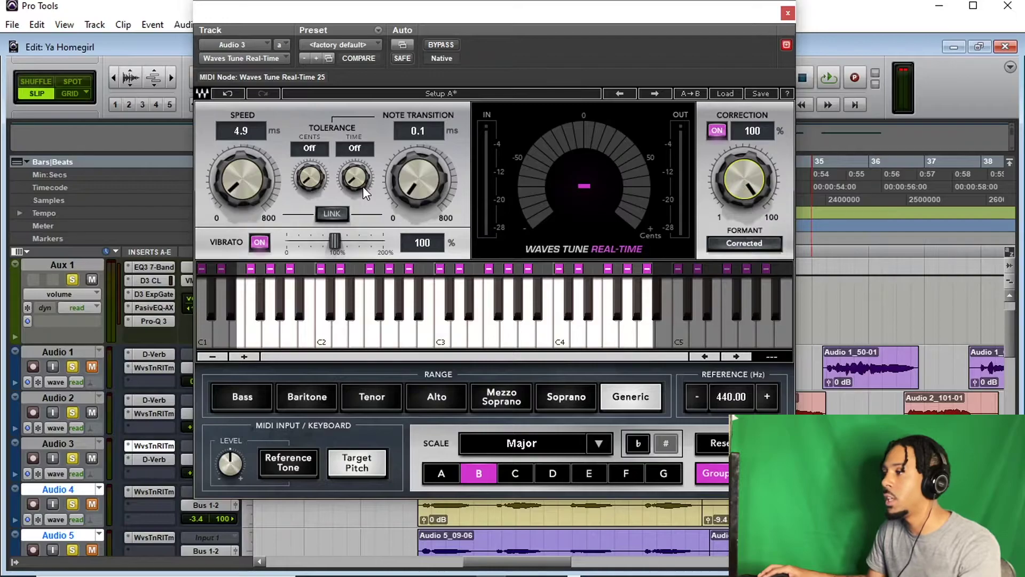
key(space)
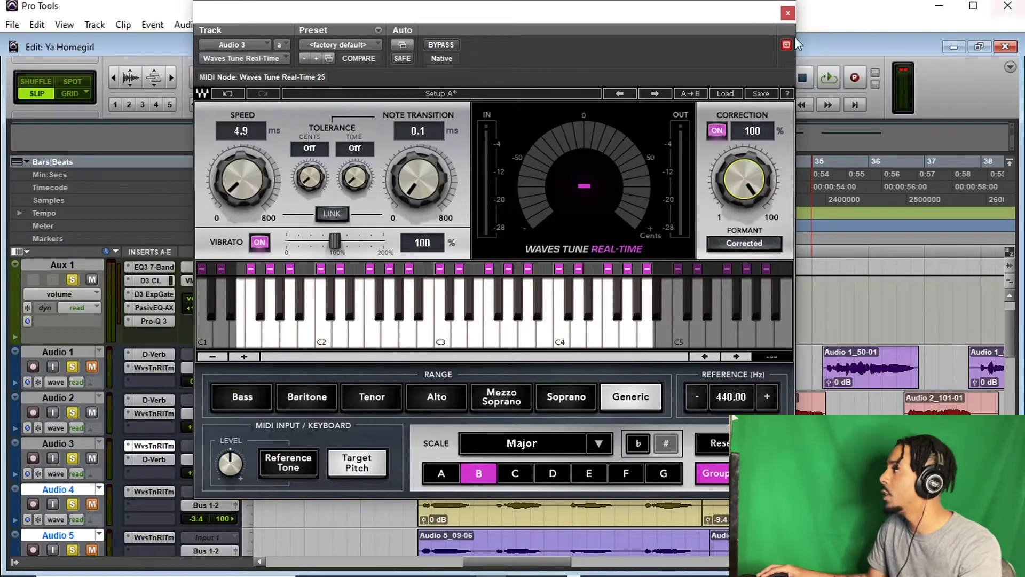
click(787, 13)
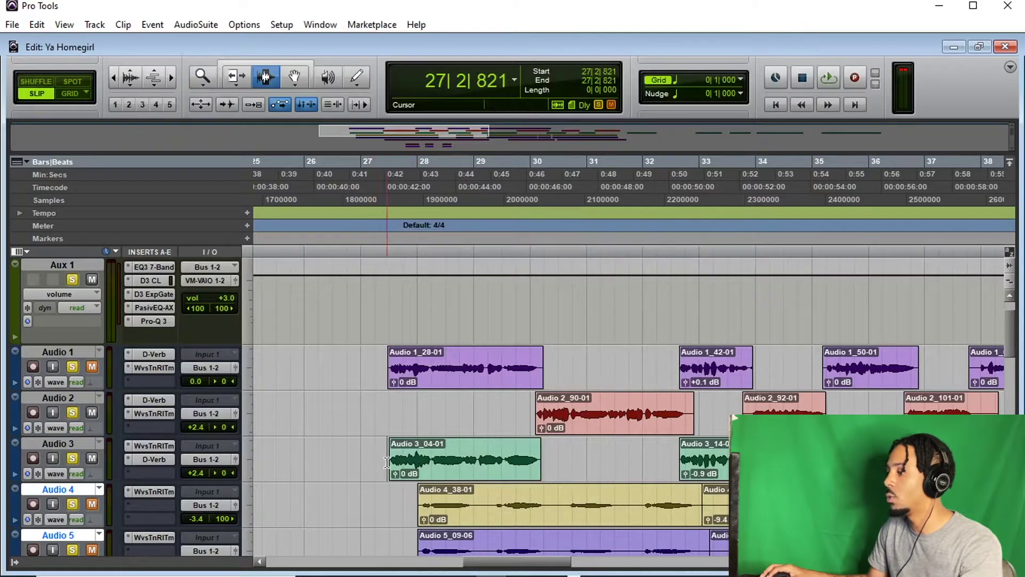
click(154, 446)
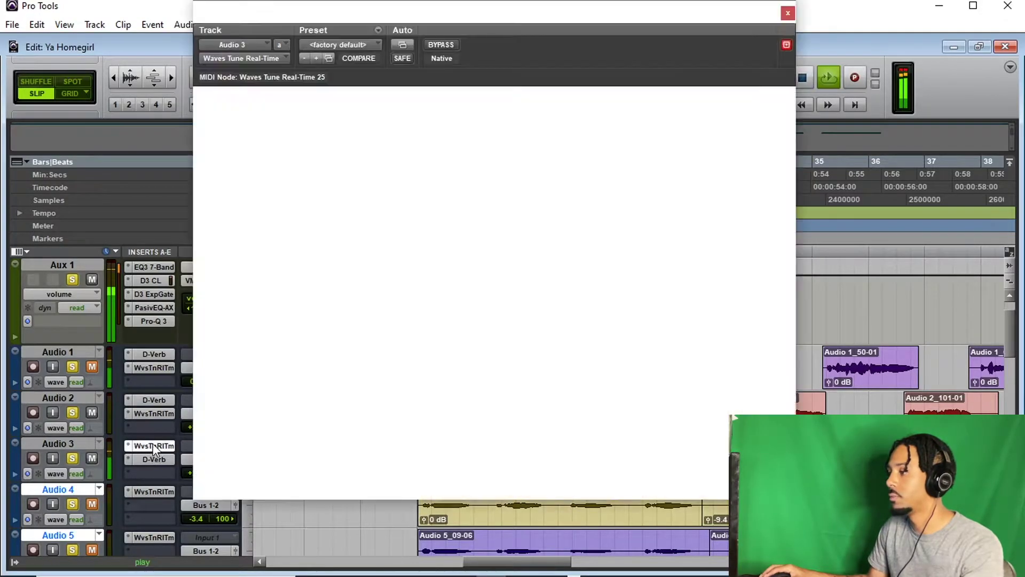
drag(242, 179, 242, 158)
mouse_move(411, 190)
mouse_down()
mouse_move(411, 176)
mouse_move(421, 186)
mouse_up()
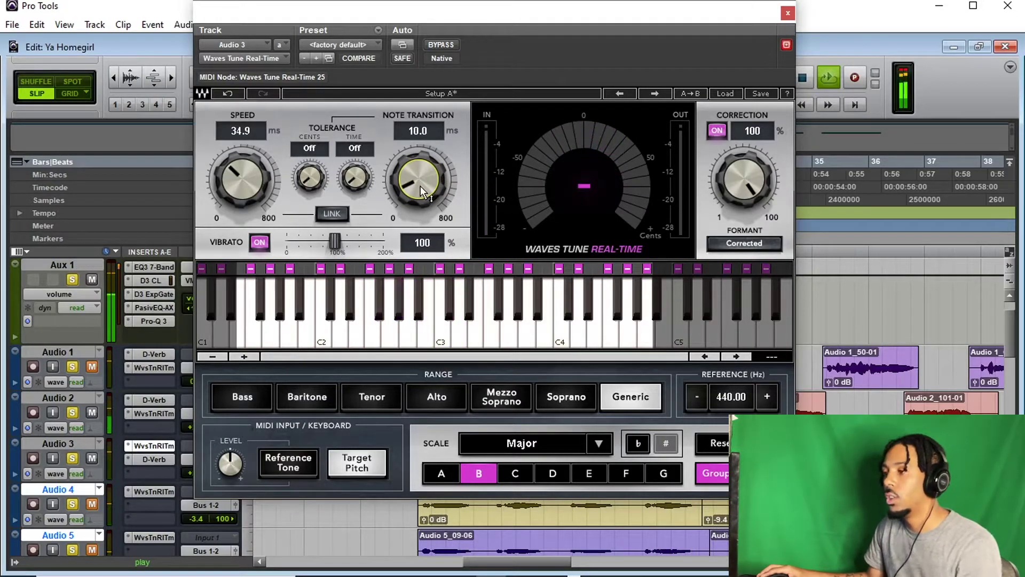
click(785, 14)
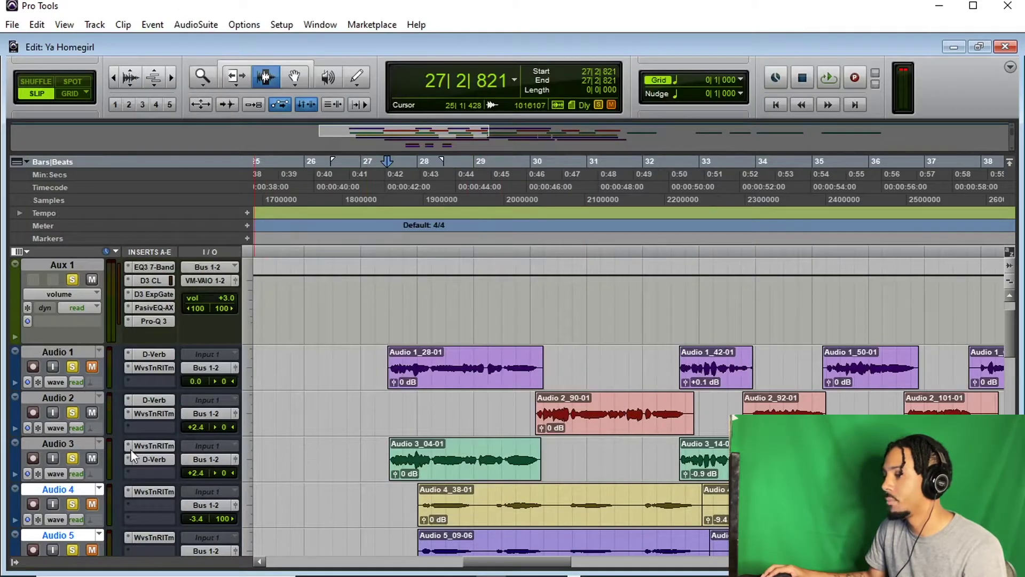
- Turn speed and note transition down to 0.1 ms, linked together, and close the plug-in
click(144, 443)
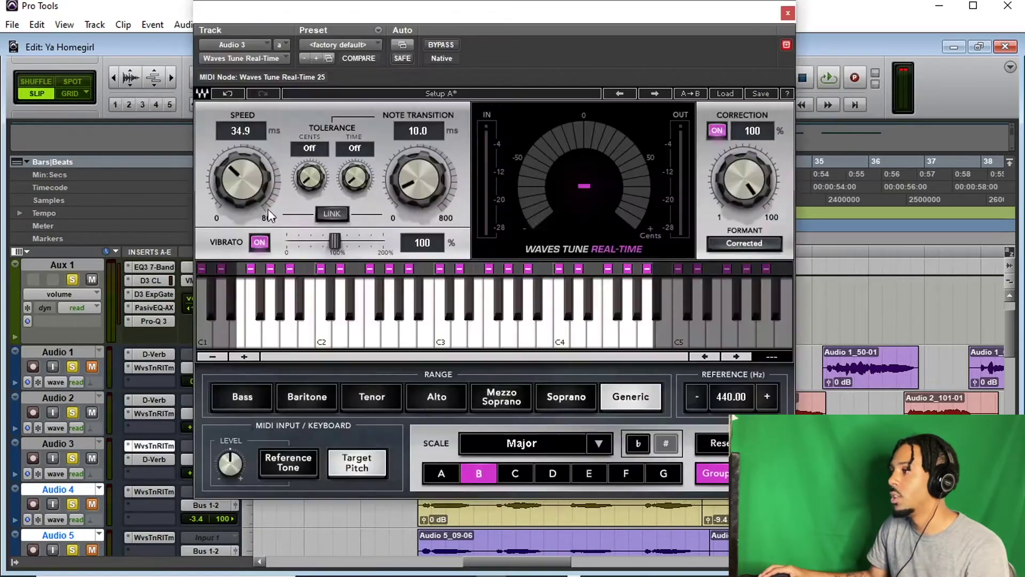
drag(273, 162, 272, 192)
drag(419, 166, 419, 197)
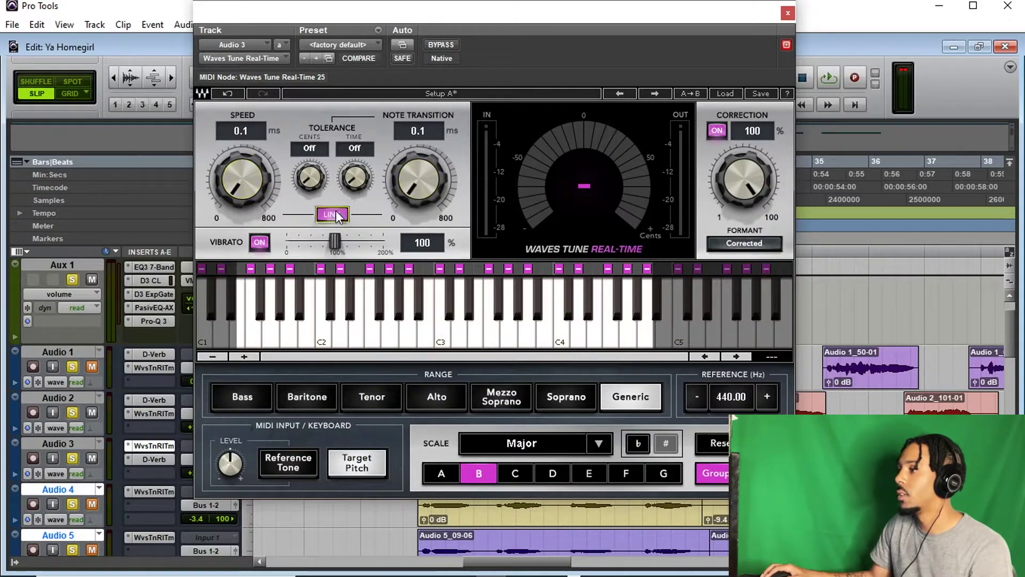
drag(242, 179, 242, 190)
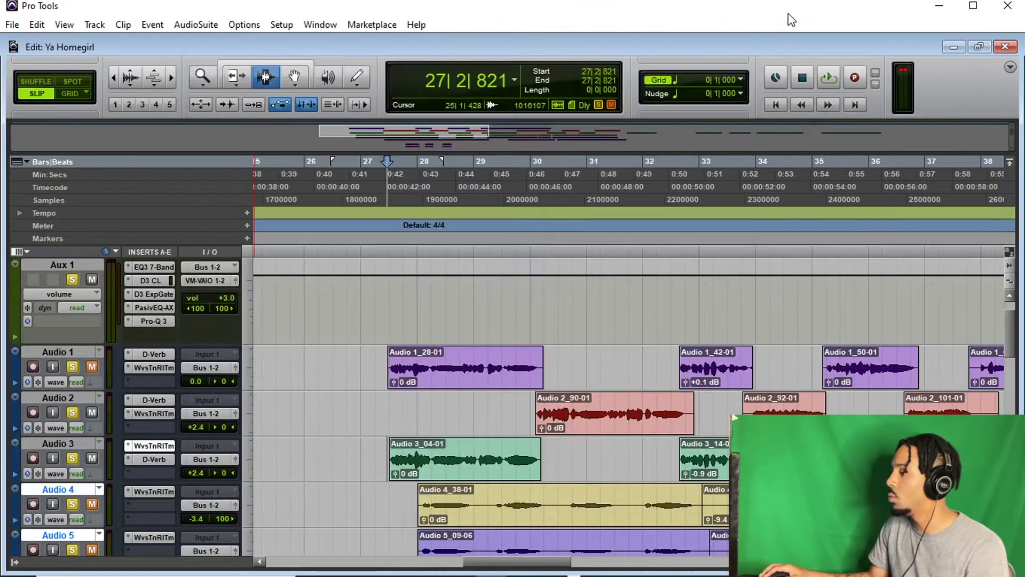
click(789, 13)
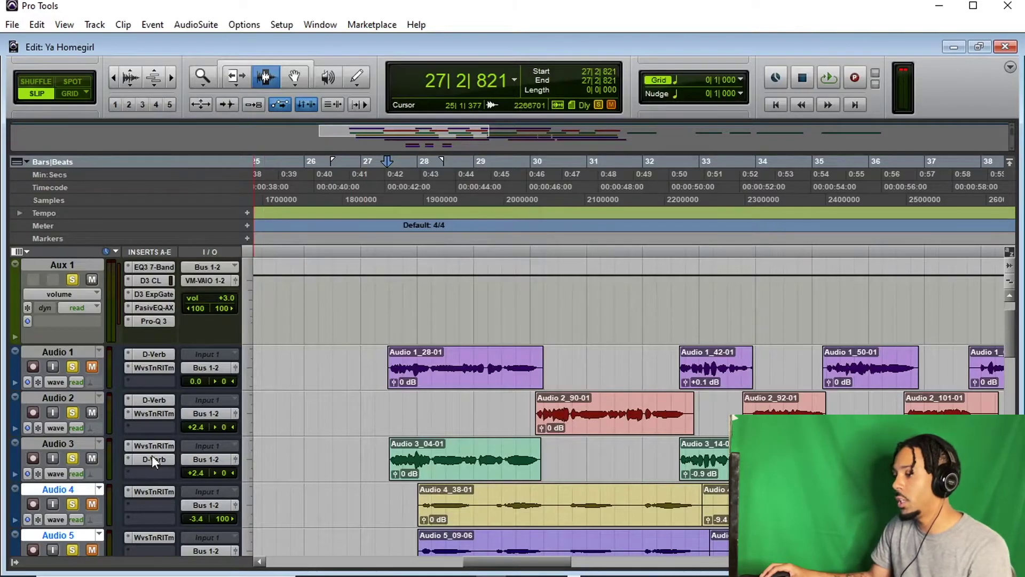
- Insert Auto-Tune Pro (mono) from Pitch Shift into Audio 3's empty slot after D-Verb
click(152, 475)
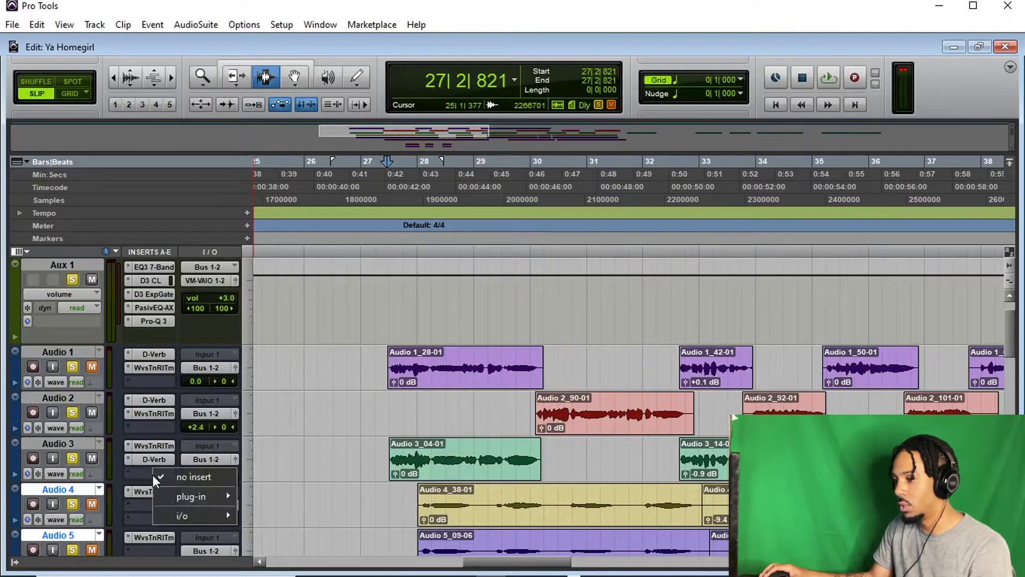
mouse_move(192, 495)
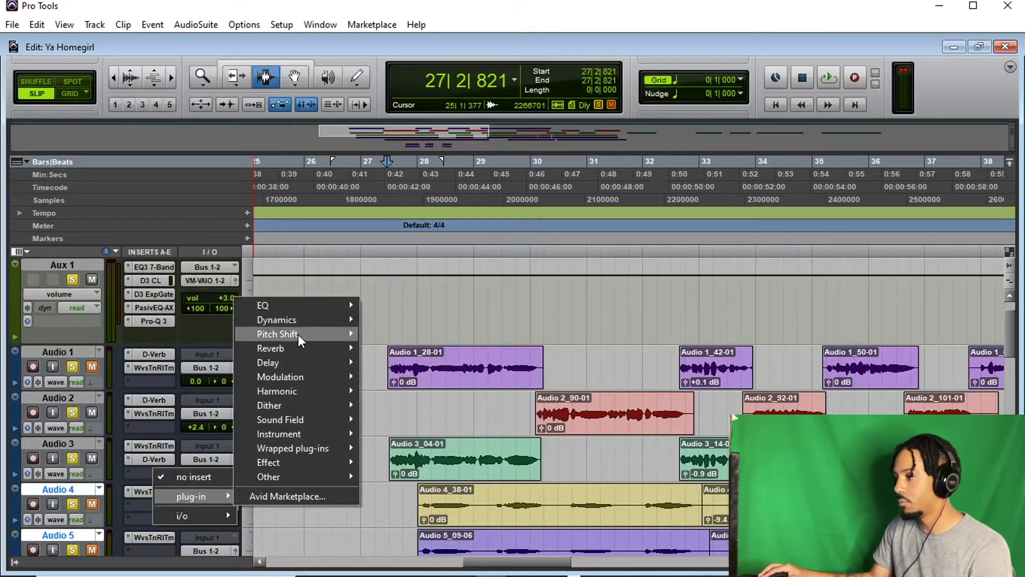
mouse_move(298, 334)
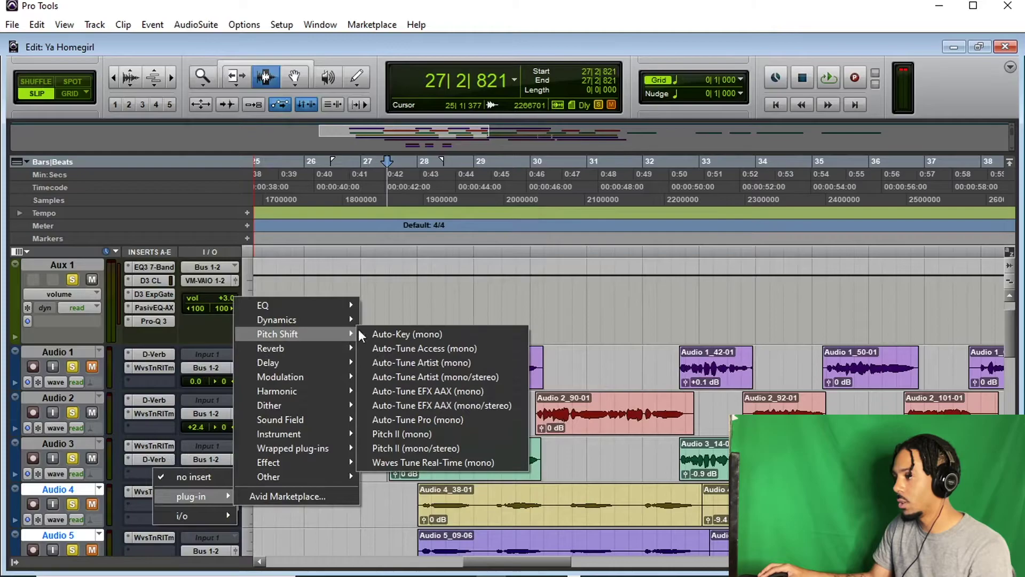
click(446, 421)
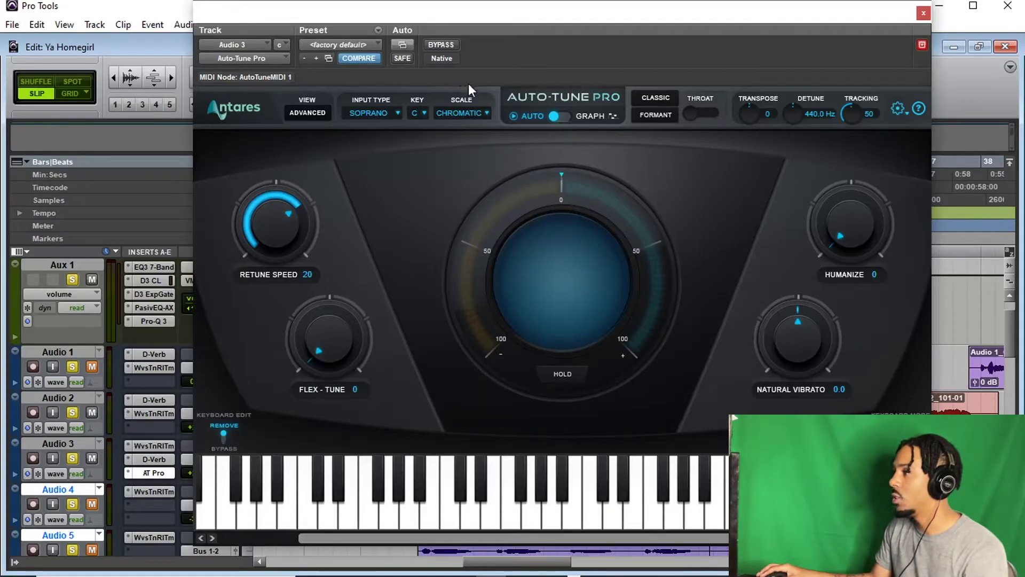
- Set Auto-Tune Pro's scale to MAJOR and its key to B
click(472, 113)
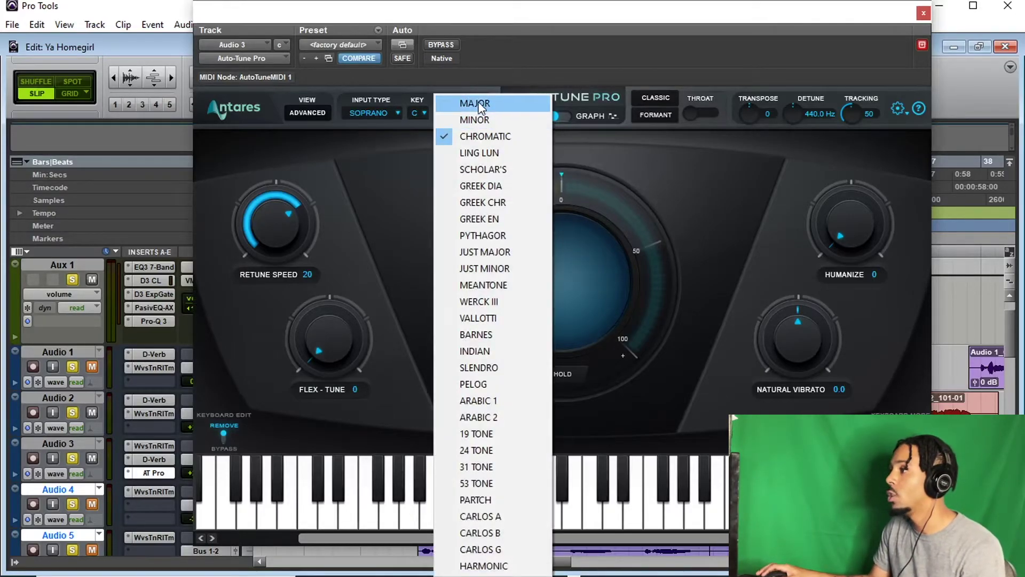
click(477, 105)
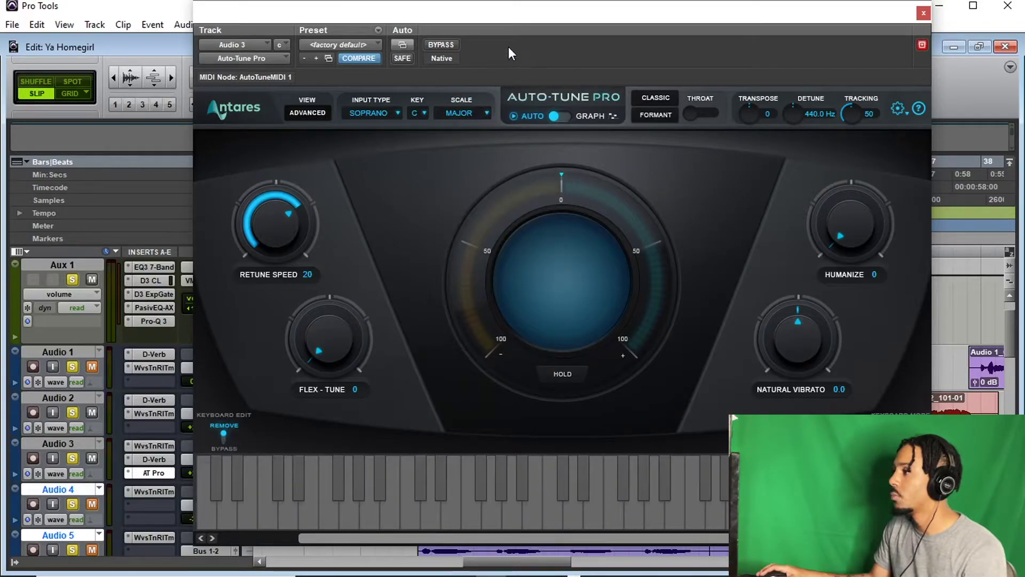
click(414, 113)
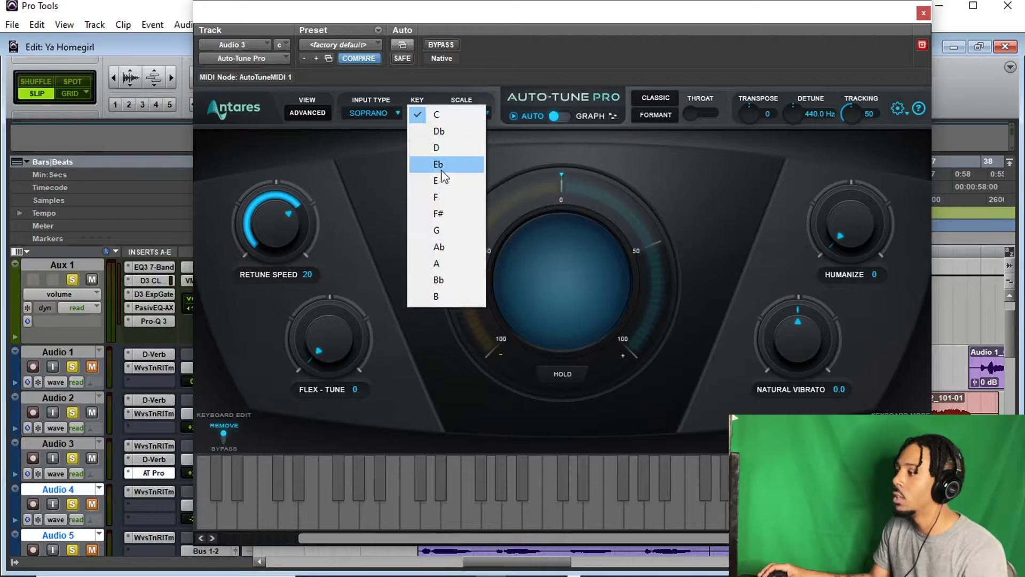
click(454, 292)
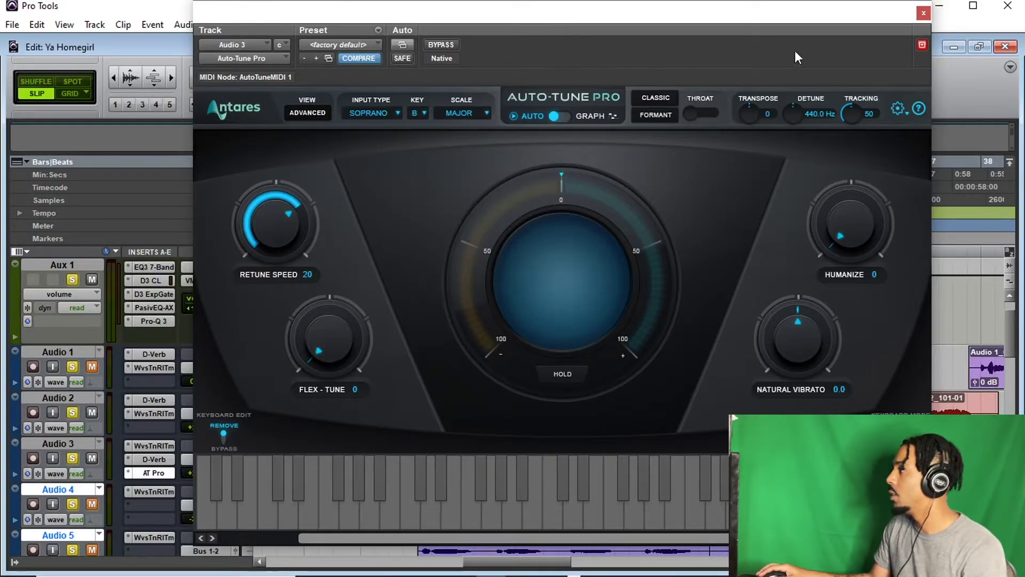
- Close Auto-Tune Pro and make the Waves Tune inserts on Audio 3 and Audio 2 inactive
click(922, 14)
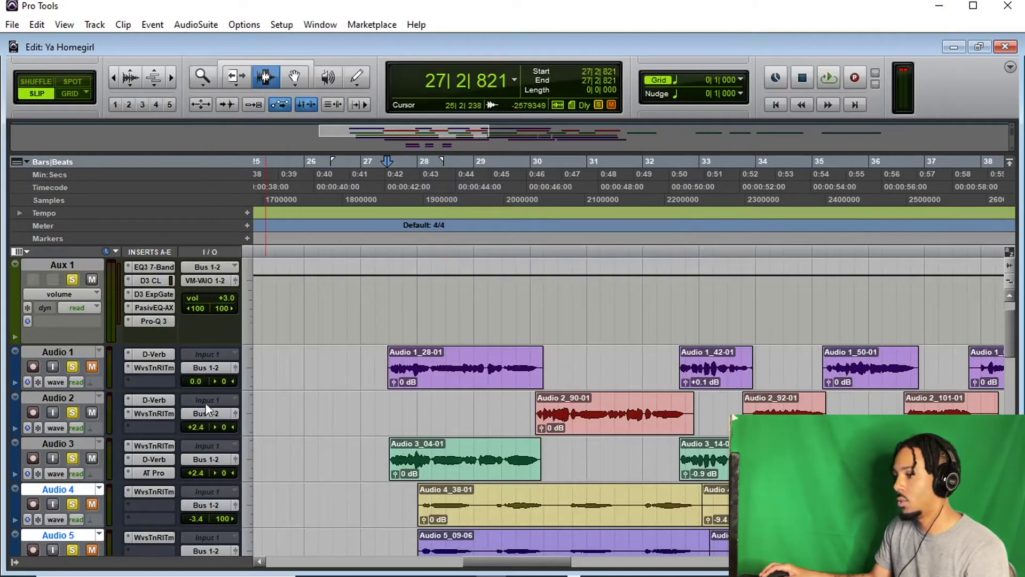
right_click(161, 447)
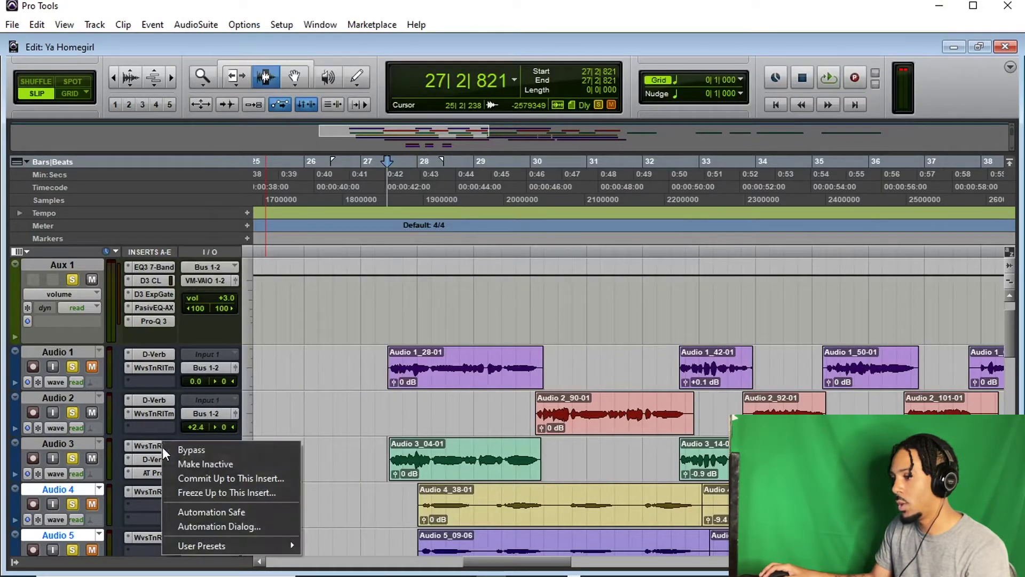
click(191, 460)
right_click(151, 413)
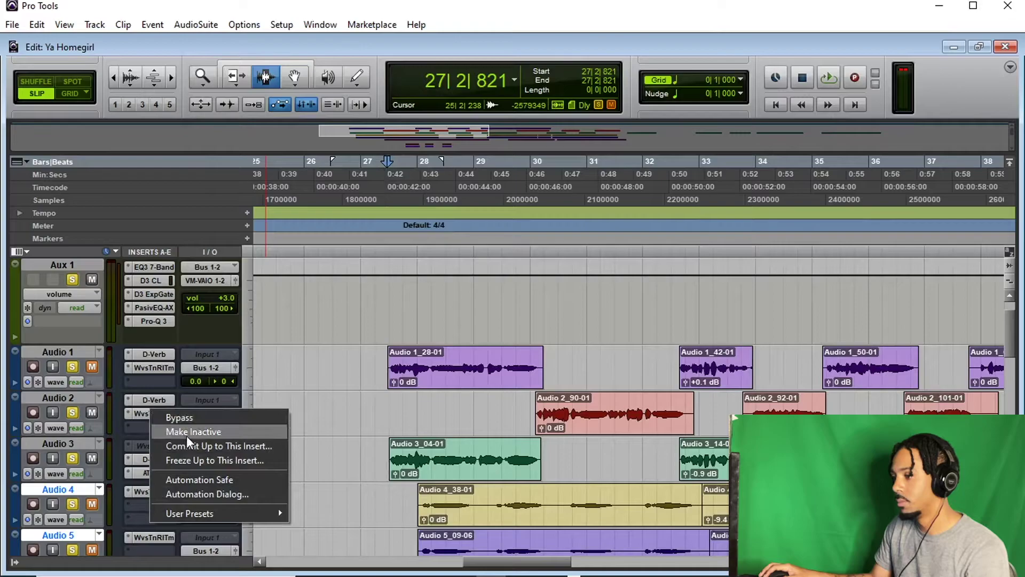
click(187, 431)
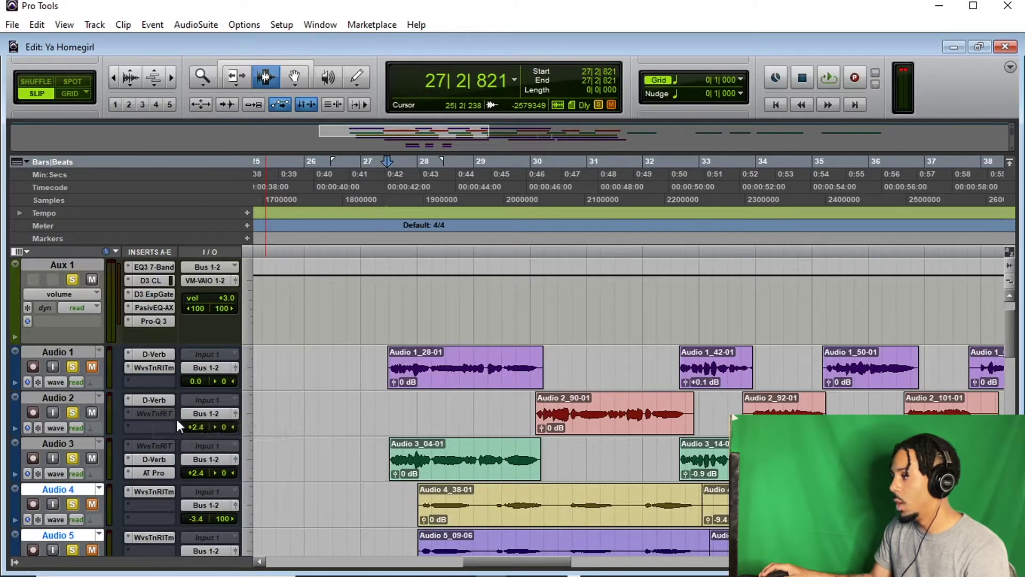
- Move clip Audio 2_90-01 down onto Audio 3 with the Grabber
drag(709, 414, 687, 437)
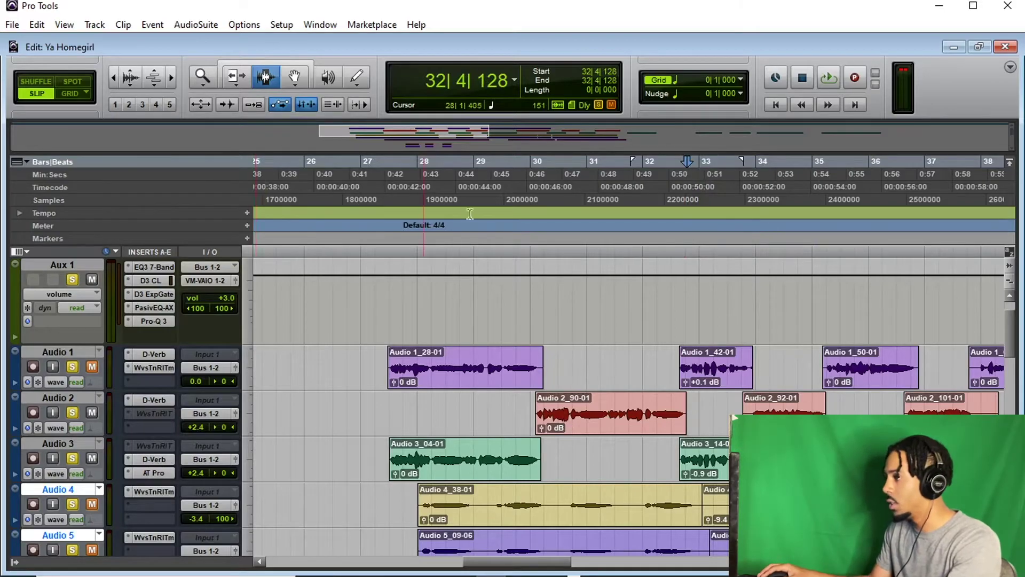
key(F8)
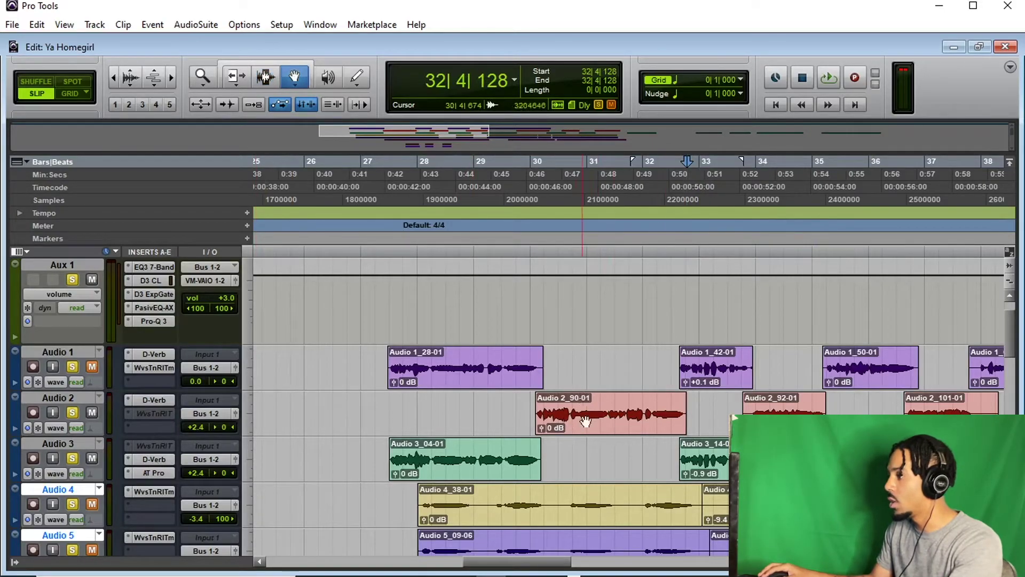
drag(584, 423, 589, 455)
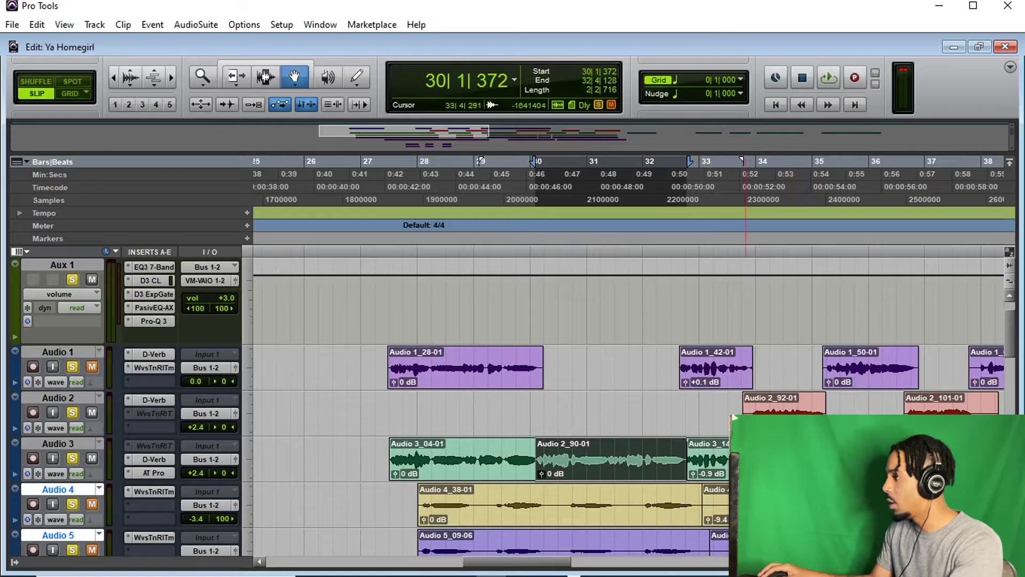
- Trim and delete clip Audio 2_92-01, then place the insertion point at bar 27 on Audio 3
key(F6)
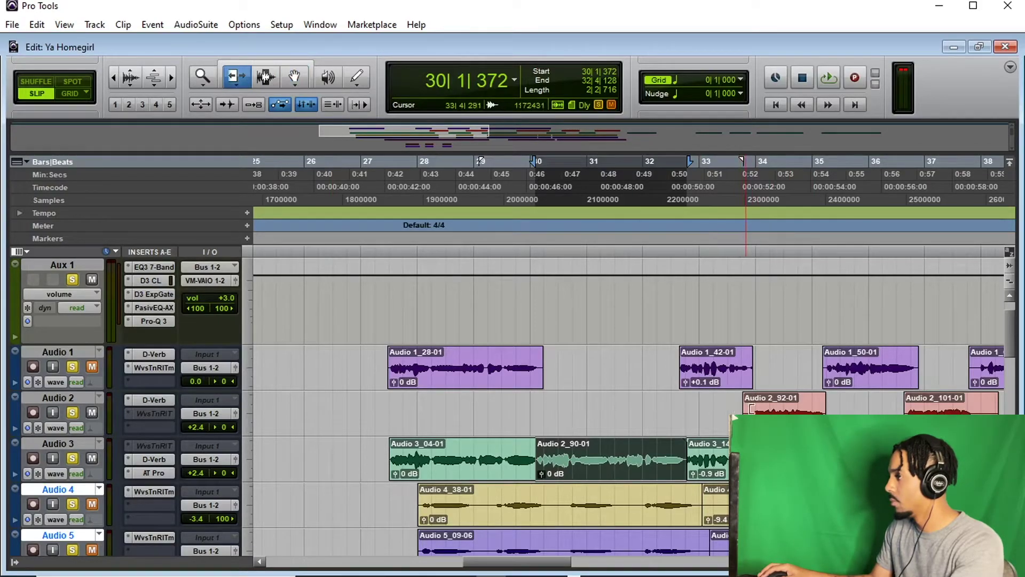
drag(752, 409, 754, 409)
click(291, 81)
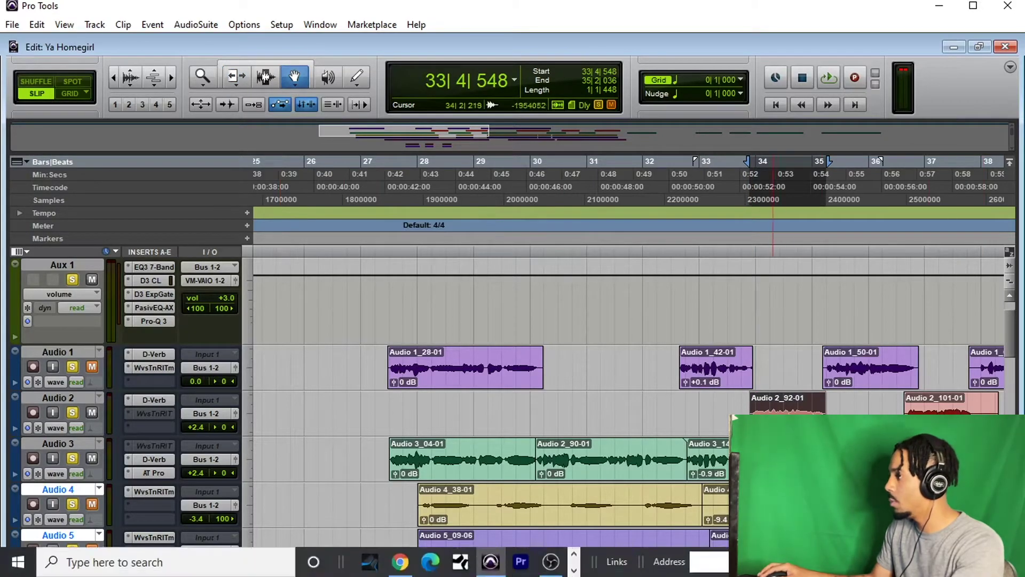
key(Delete)
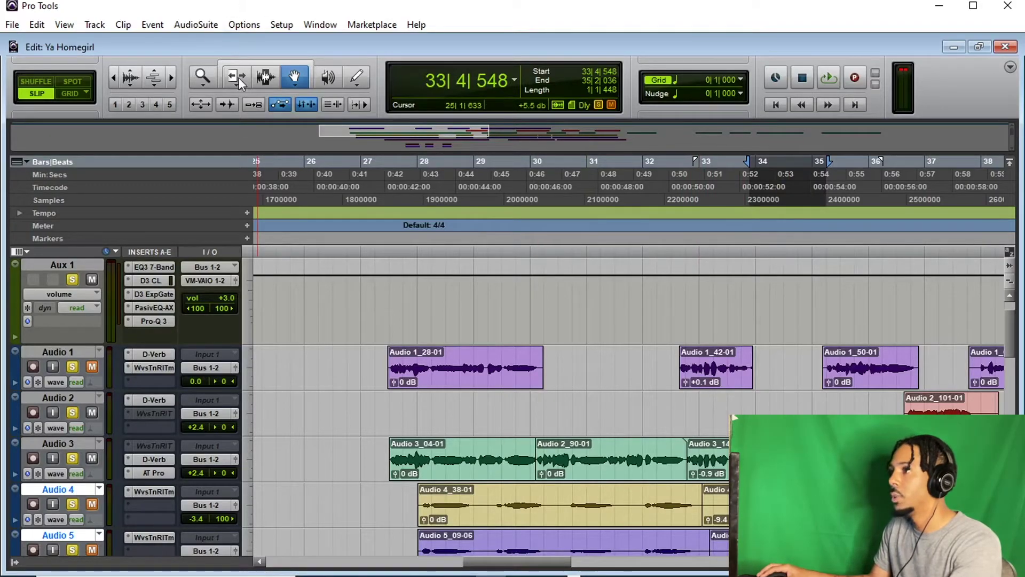
click(265, 79)
click(381, 464)
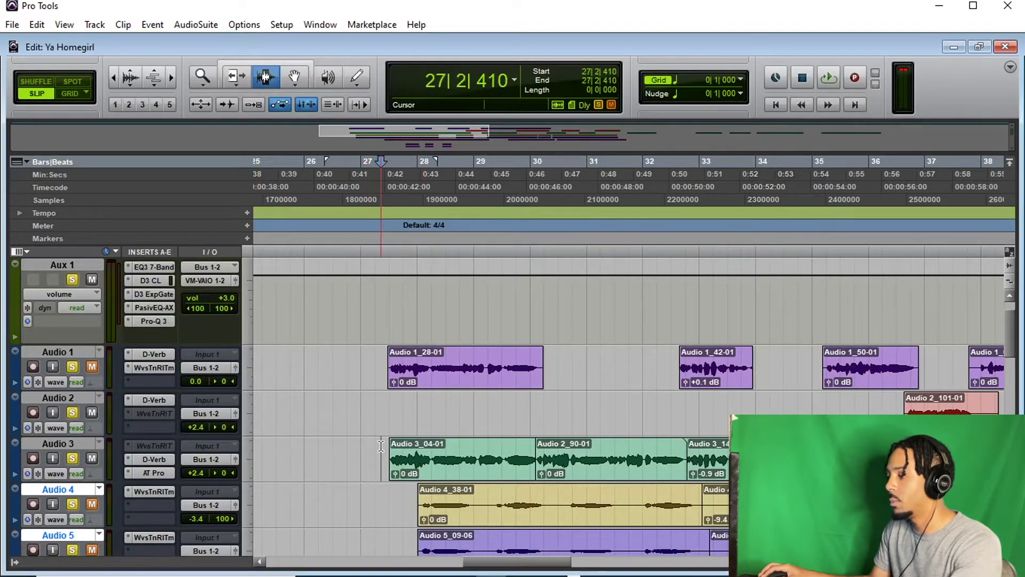
- Reopen Audio 3's Auto-Tune Pro, play back, and review key and Soprano input type unchanged
click(155, 473)
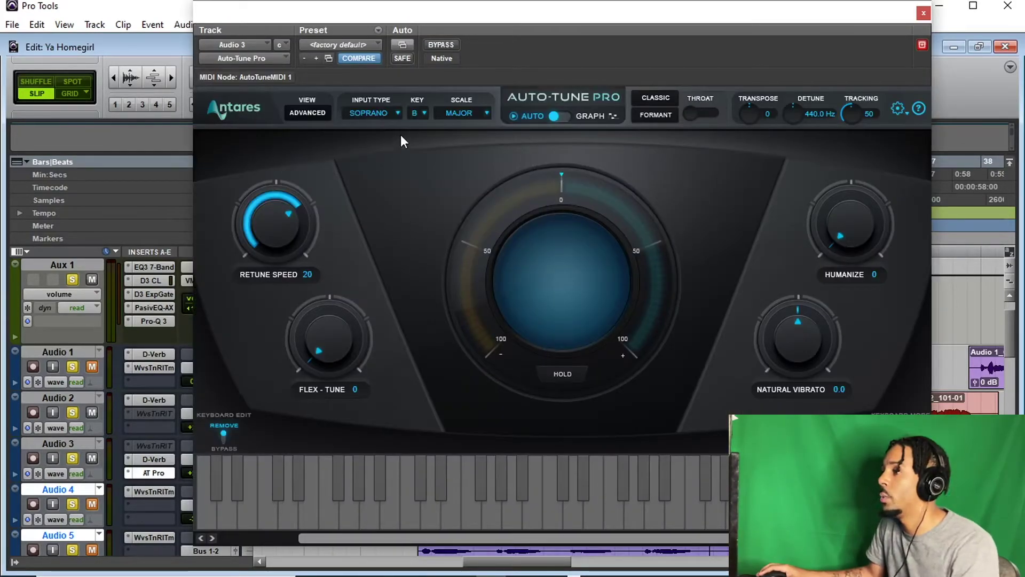
key(space)
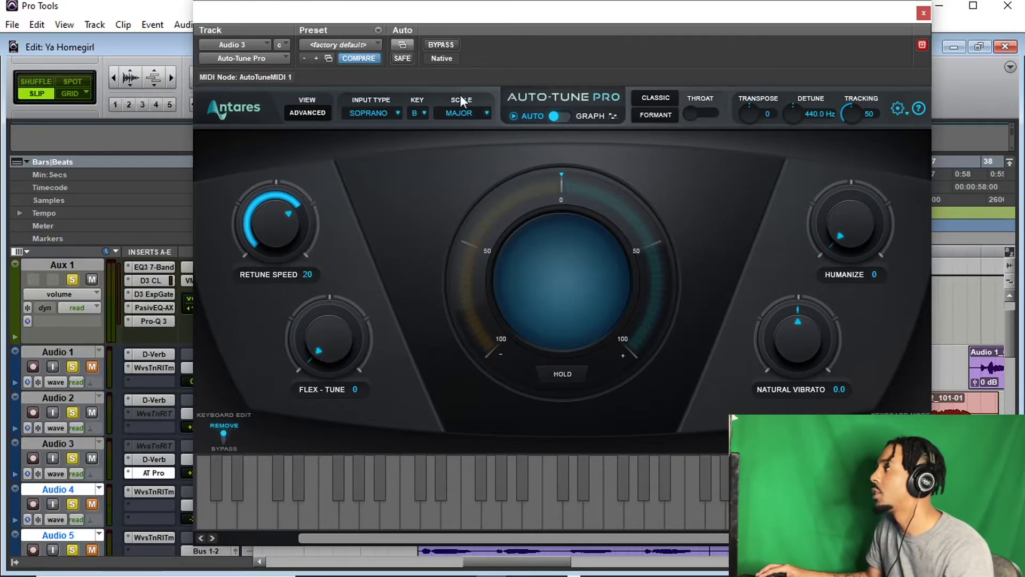
click(421, 113)
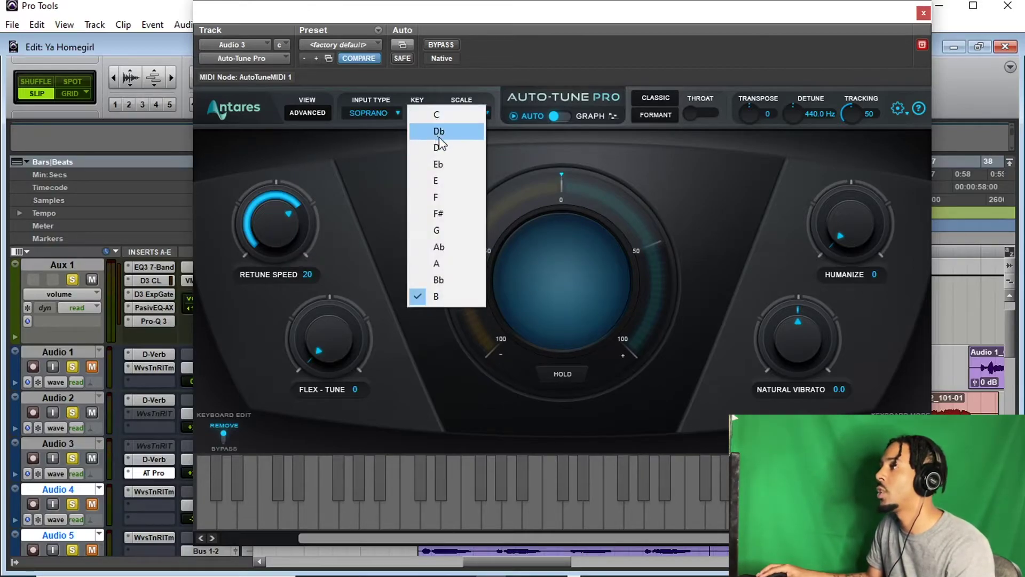
click(465, 91)
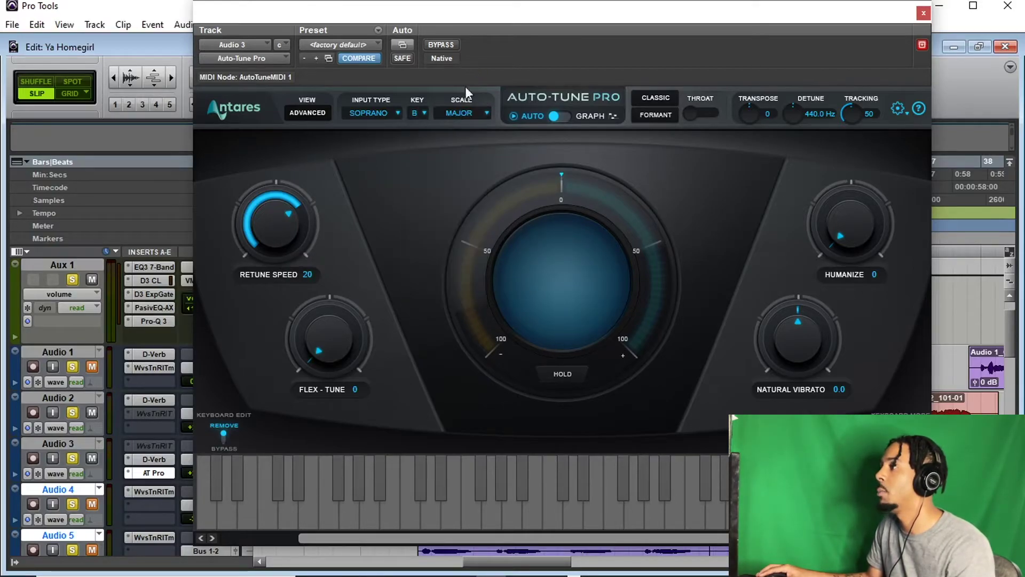
click(385, 112)
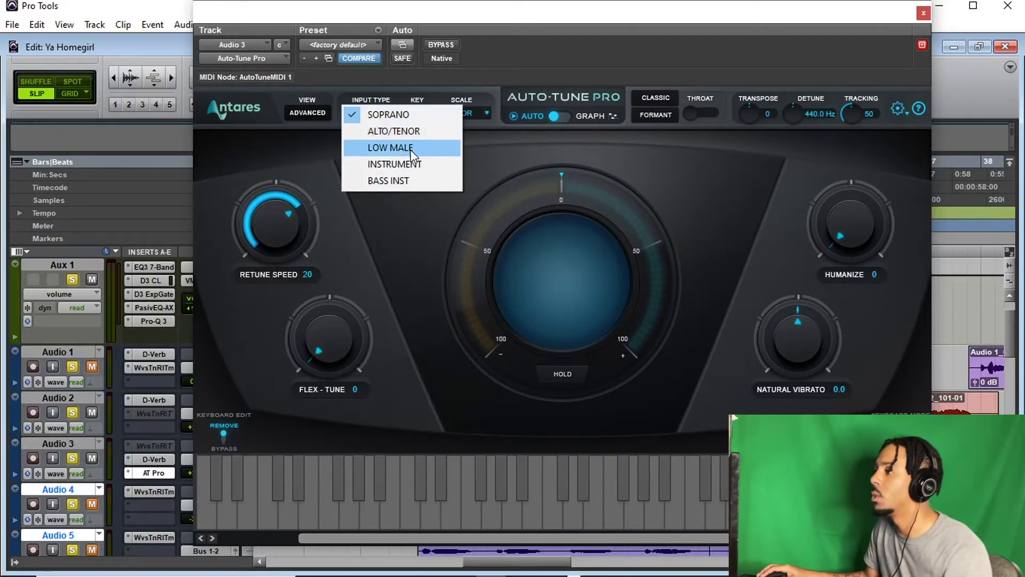
click(439, 70)
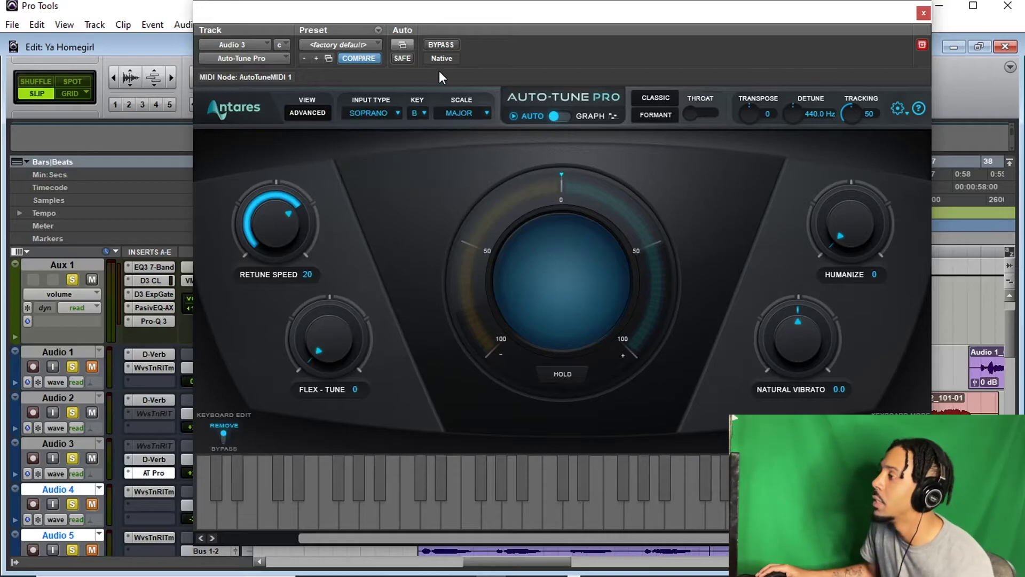
- Reactivate Audio 3's Waves Tune insert and open it to check its B Major setting
click(152, 444)
click(152, 444)
right_click(153, 445)
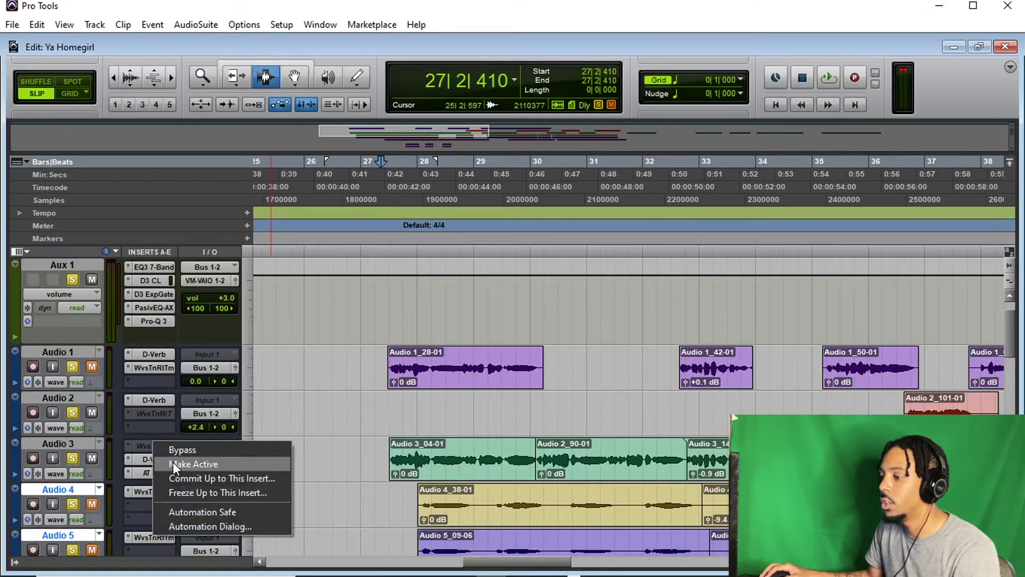
click(173, 462)
click(151, 444)
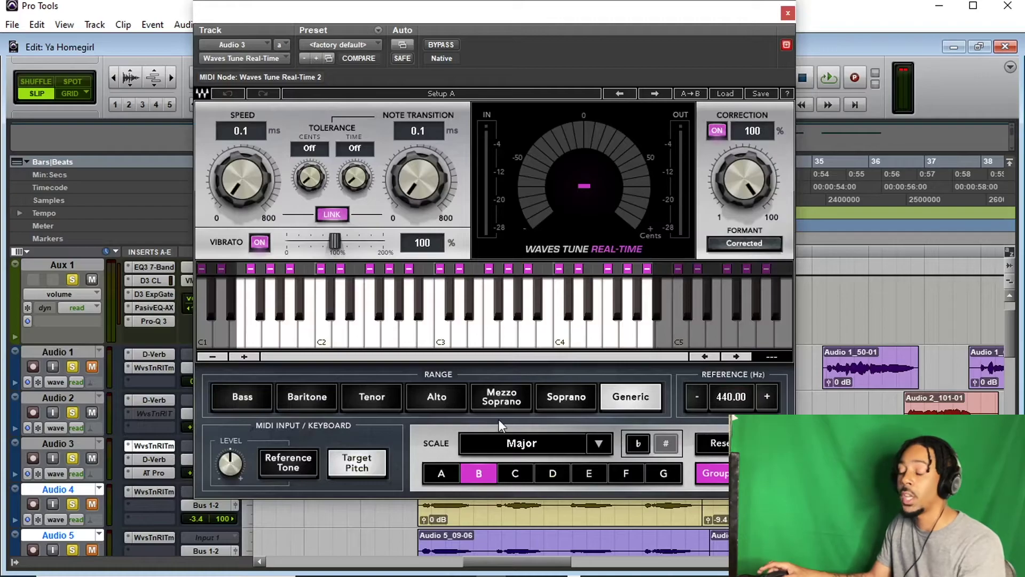
- Close the Waves Tune window and make Audio 3's Waves Tune insert inactive again
click(788, 13)
right_click(143, 443)
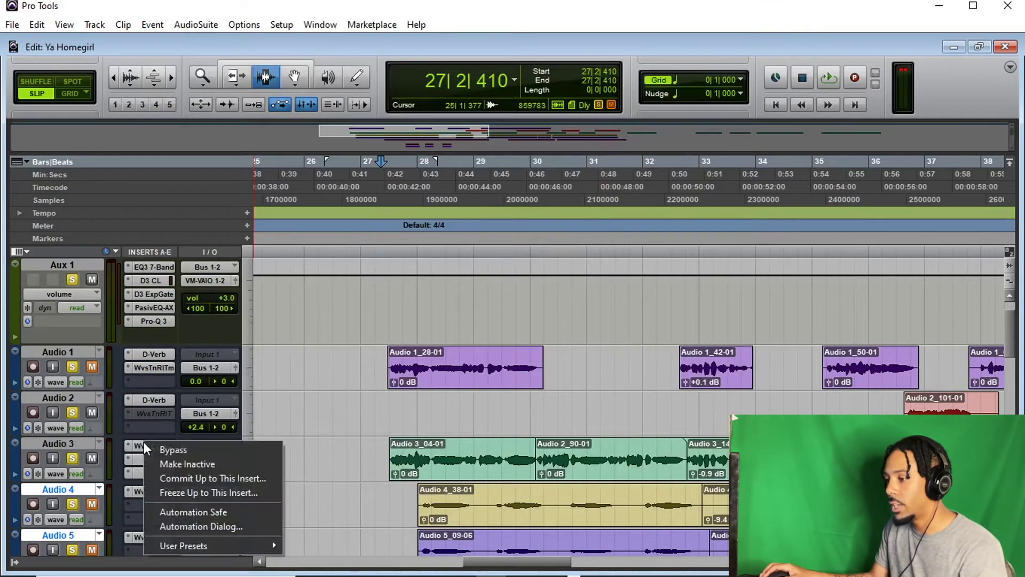
click(160, 464)
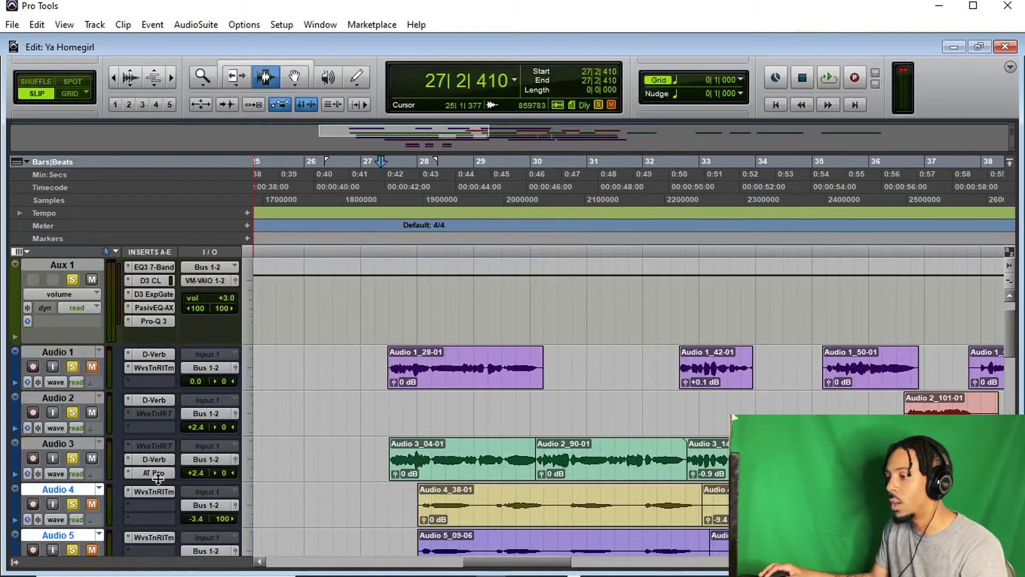
- Set Audio 3's Auto-Tune Pro input type to Alto/Tenor and start playback
click(159, 472)
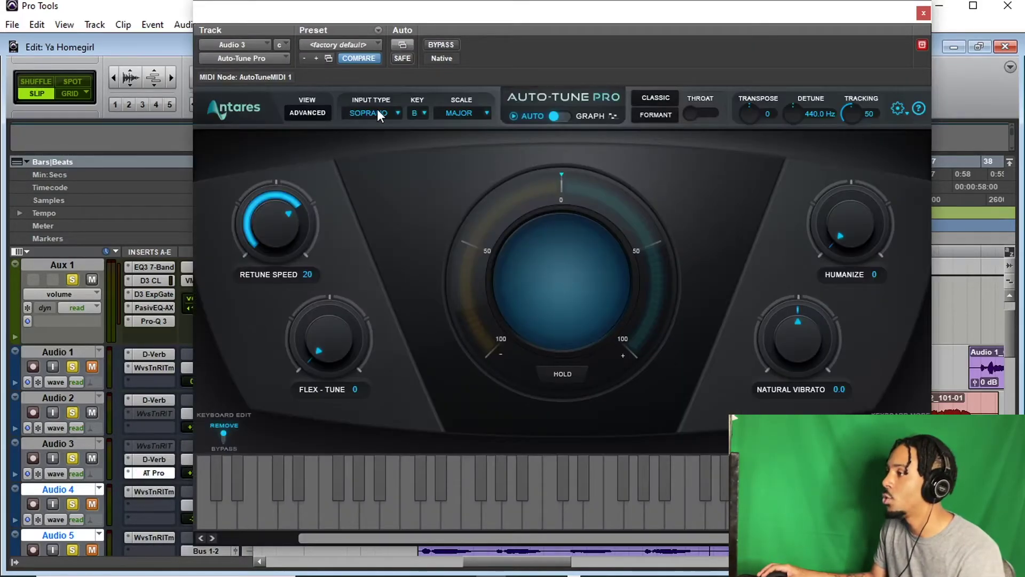
click(378, 110)
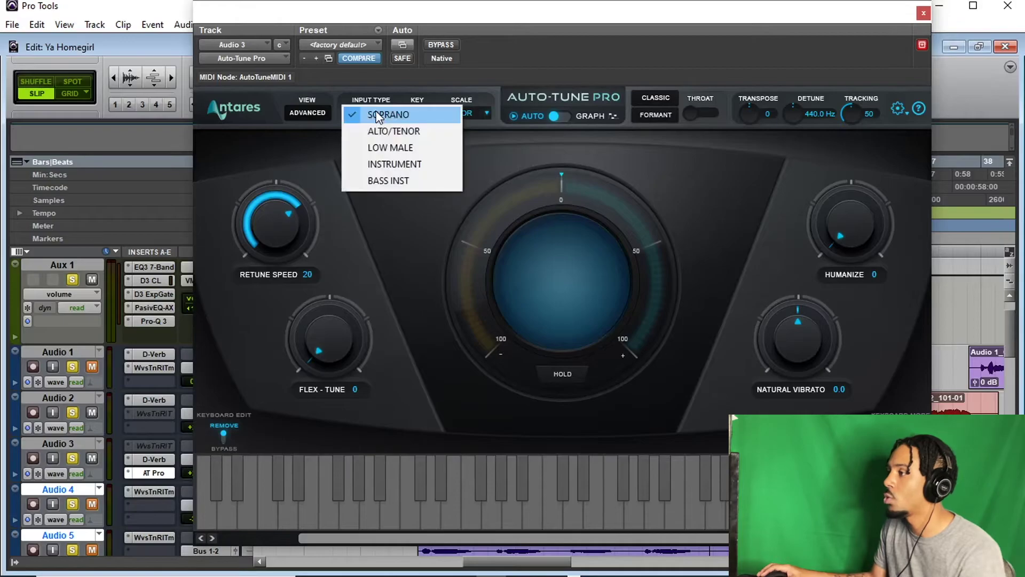
click(372, 132)
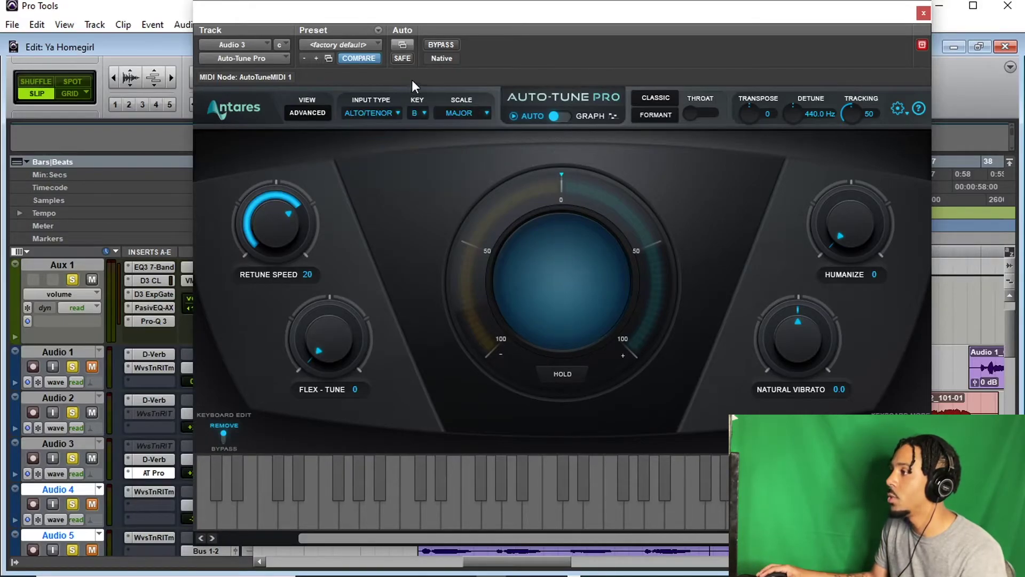
key(space)
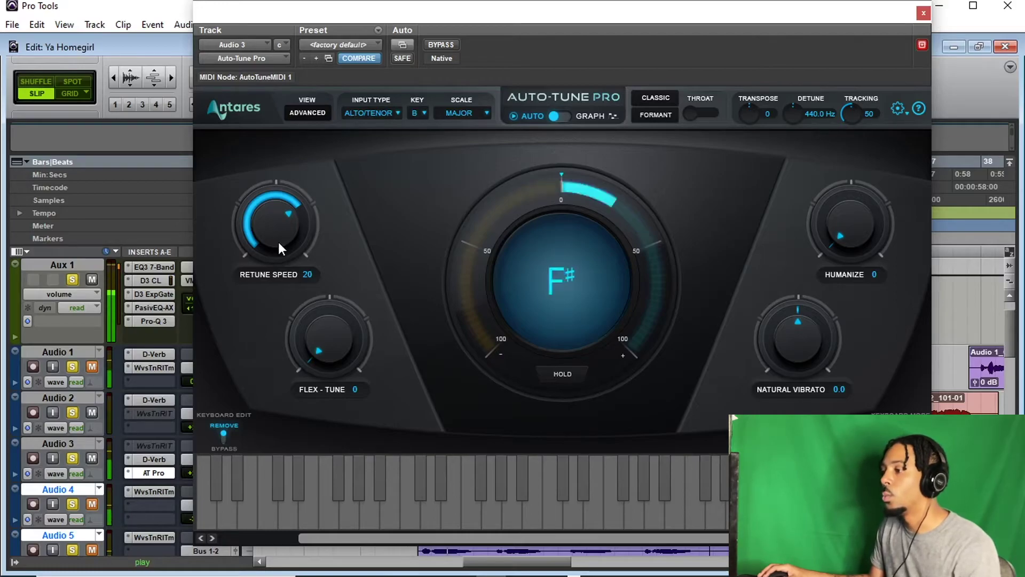
- Set retune speed to 0 and humanize to 54, then close the plug-in and play
drag(277, 239, 299, 183)
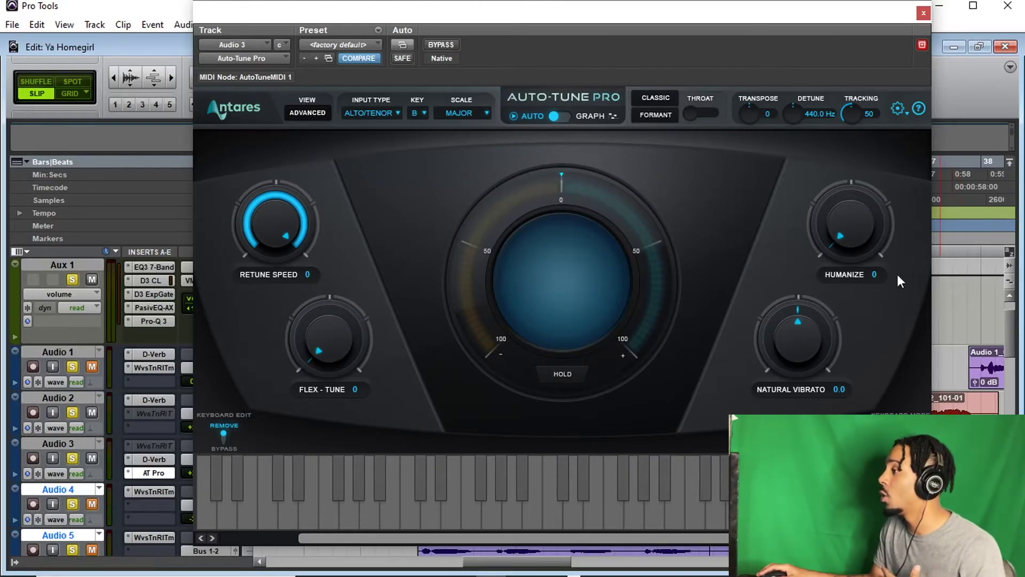
drag(873, 270, 847, 192)
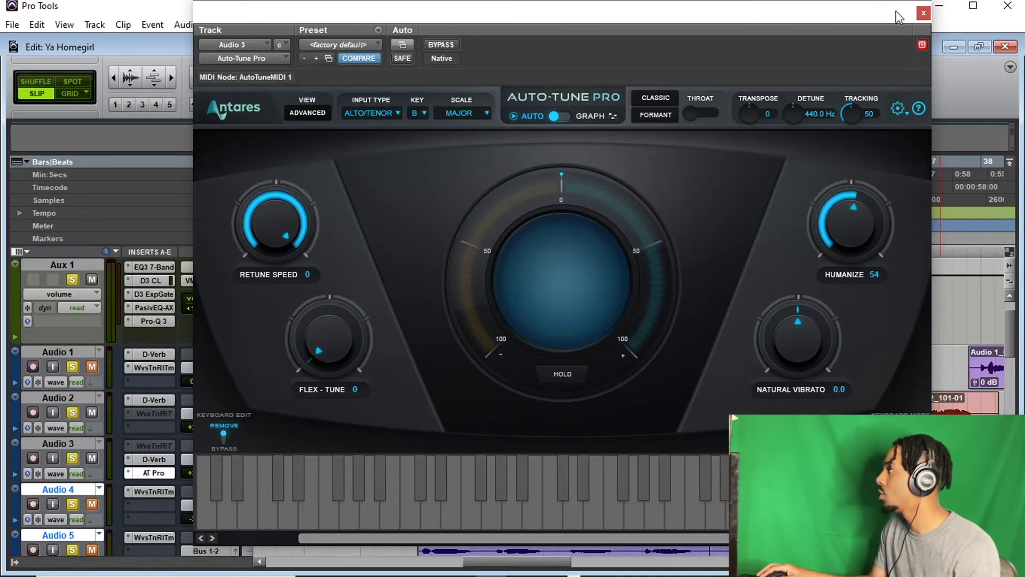
click(923, 13)
key(space)
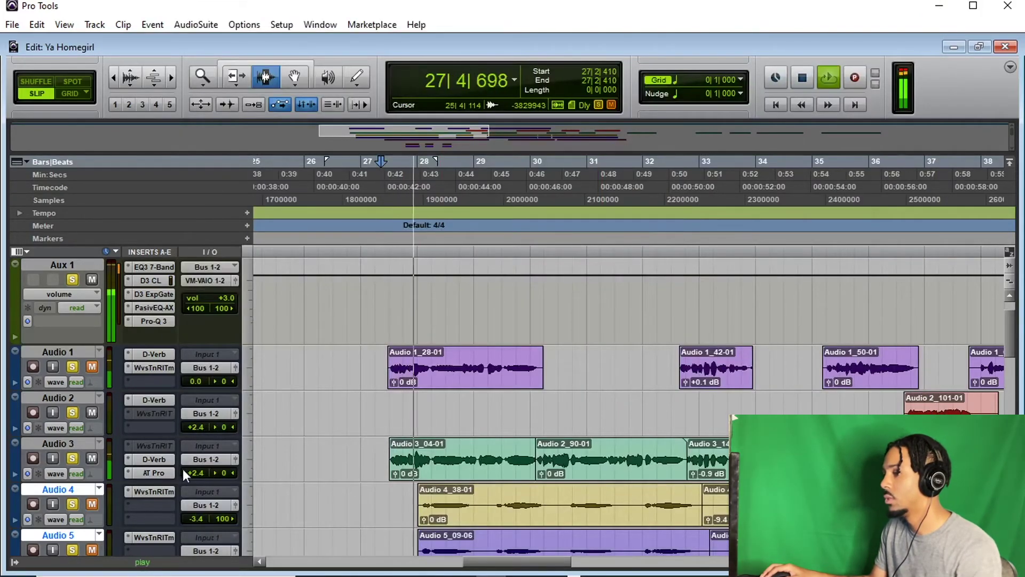
- In Auto-Tune Pro, set flex-tune to 45 and natural vibrato to 2.4, then switch to Graph mode
click(155, 473)
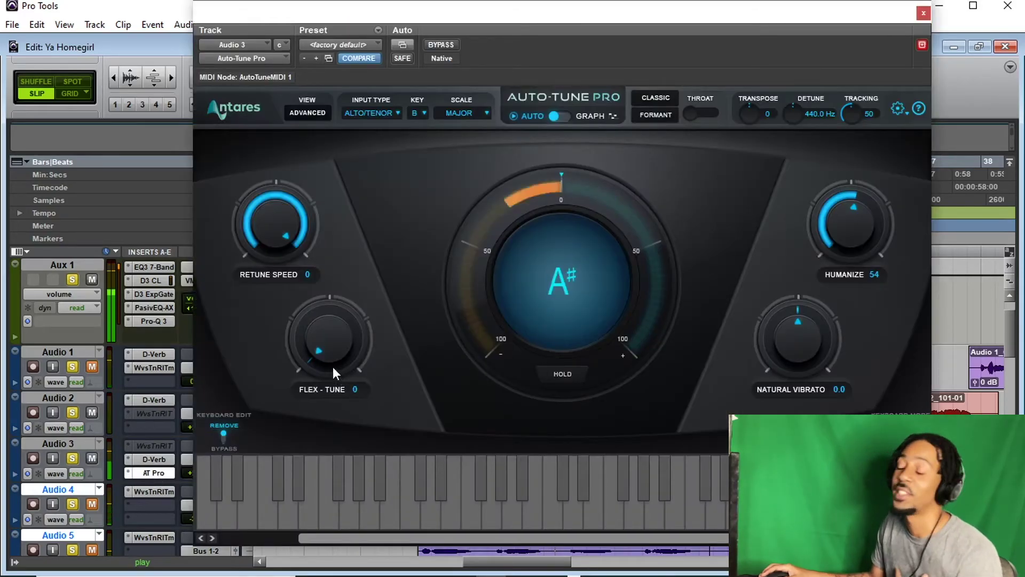
drag(331, 363, 338, 313)
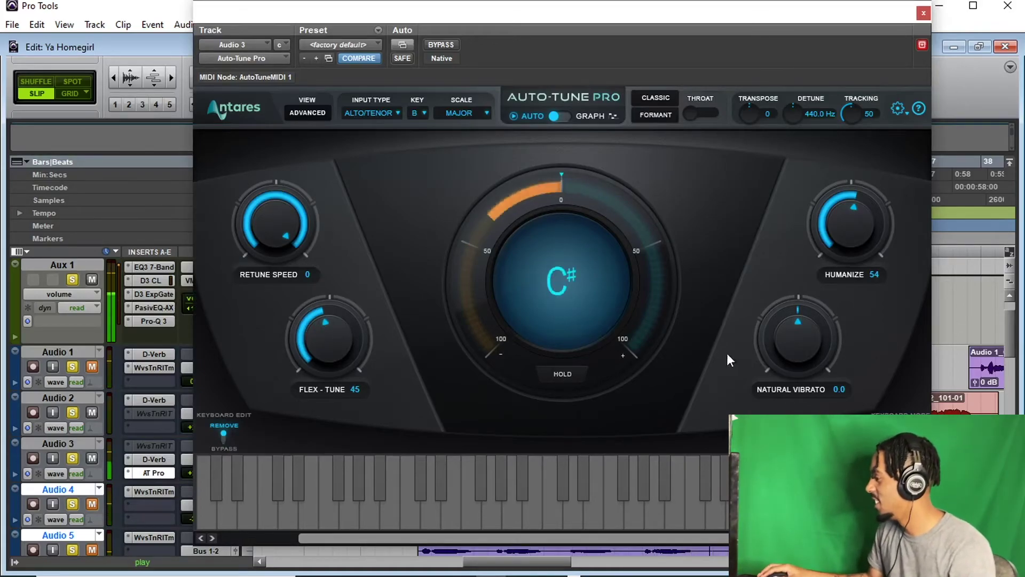
drag(816, 344, 818, 335)
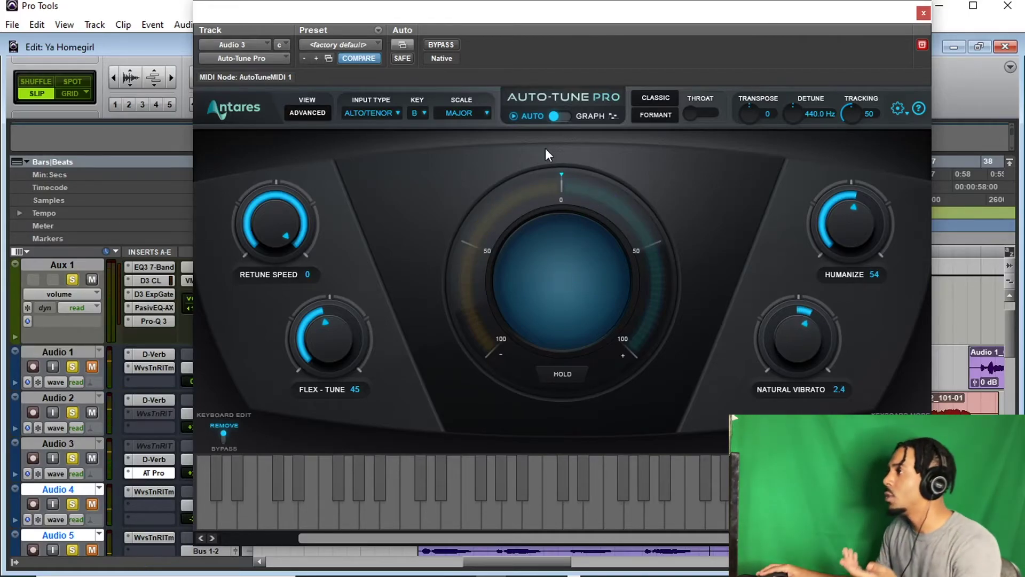
click(556, 117)
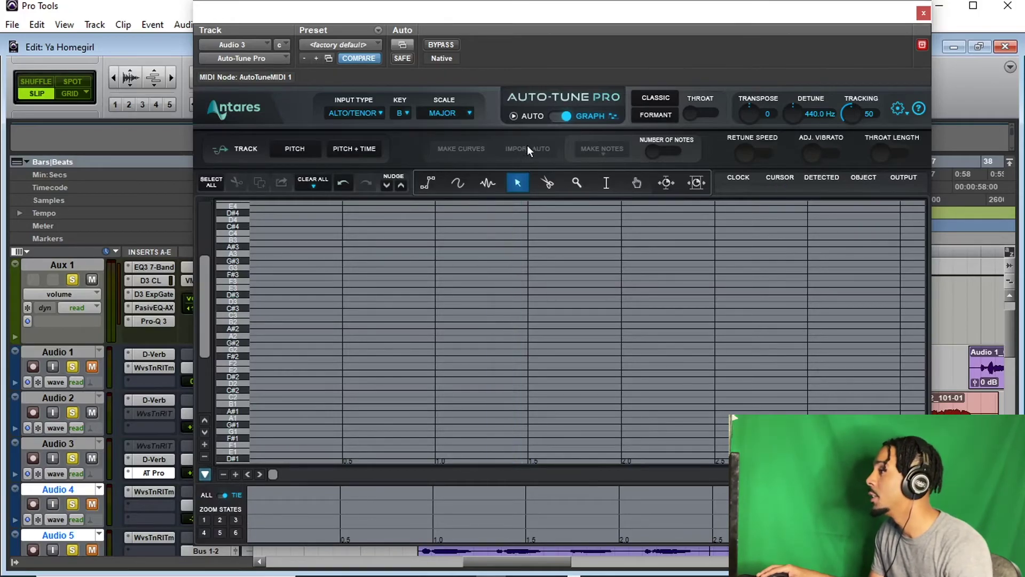
- Return Auto-Tune Pro to Auto mode with key F#, close it, and play the session
click(565, 115)
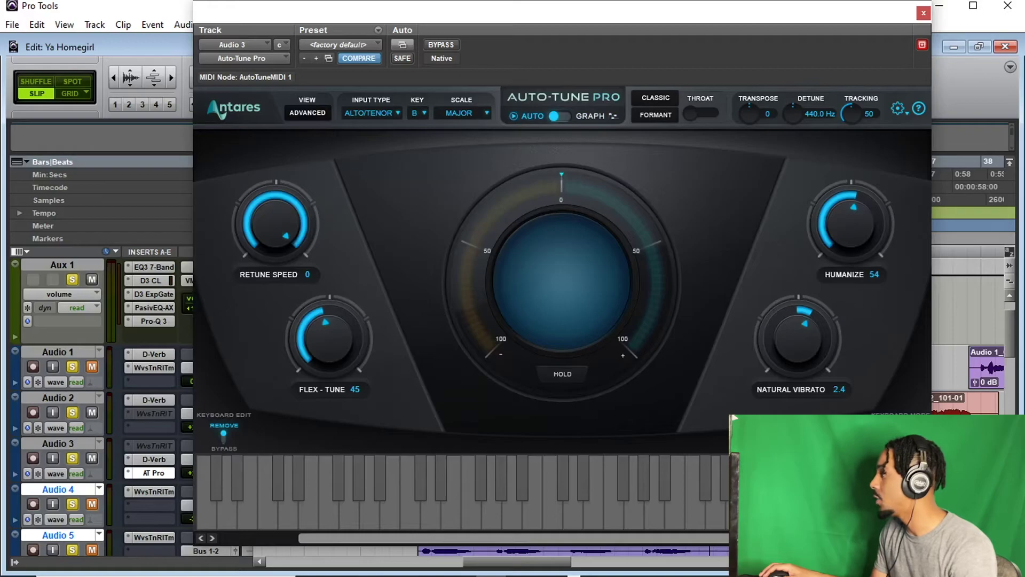
click(420, 114)
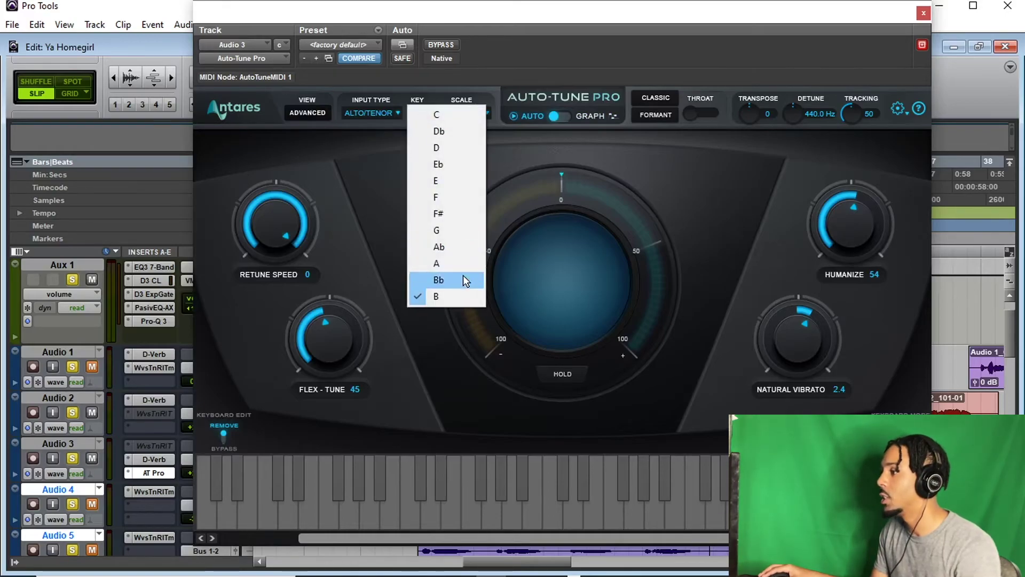
click(452, 213)
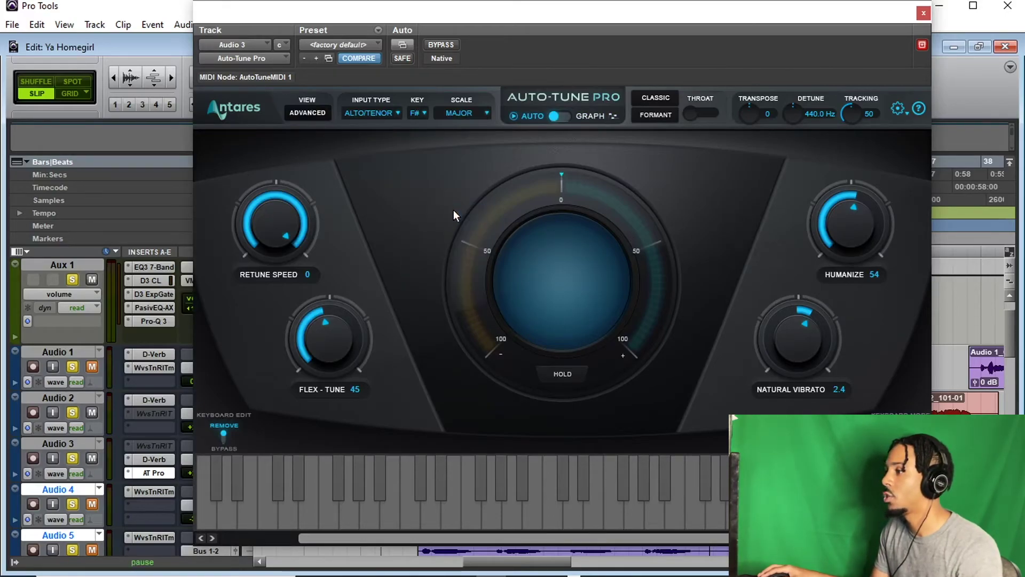
click(923, 13)
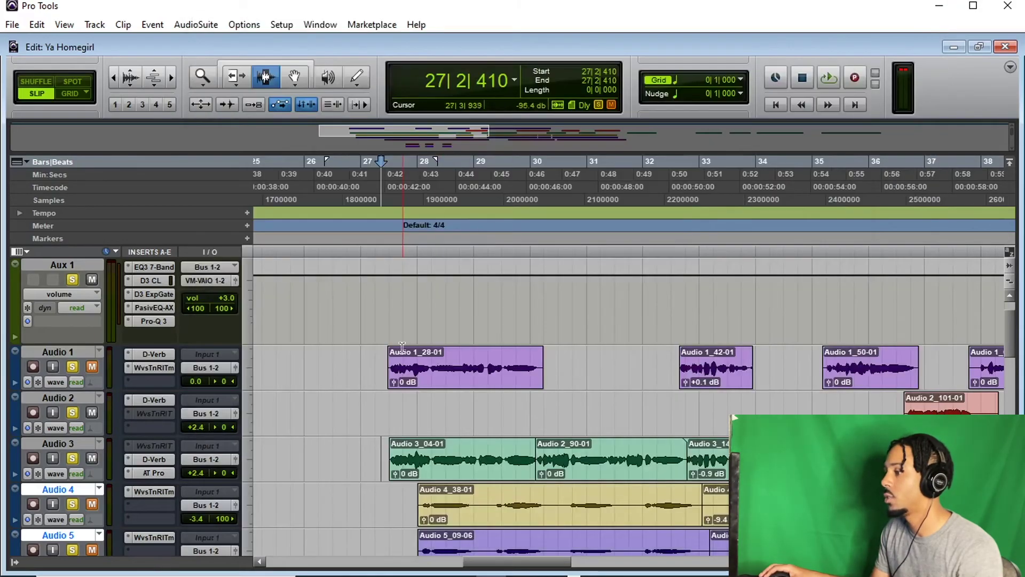
key(space)
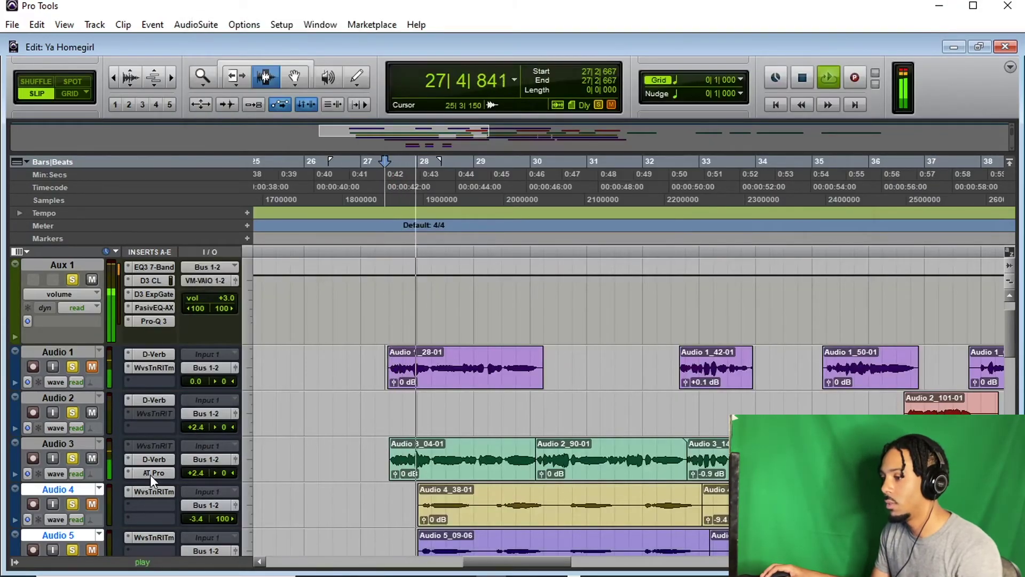
- Reopen Audio 3's AT Pro insert to show F# Major, Alto/Tenor, flex-tune 45, vibrato 2.4
click(149, 473)
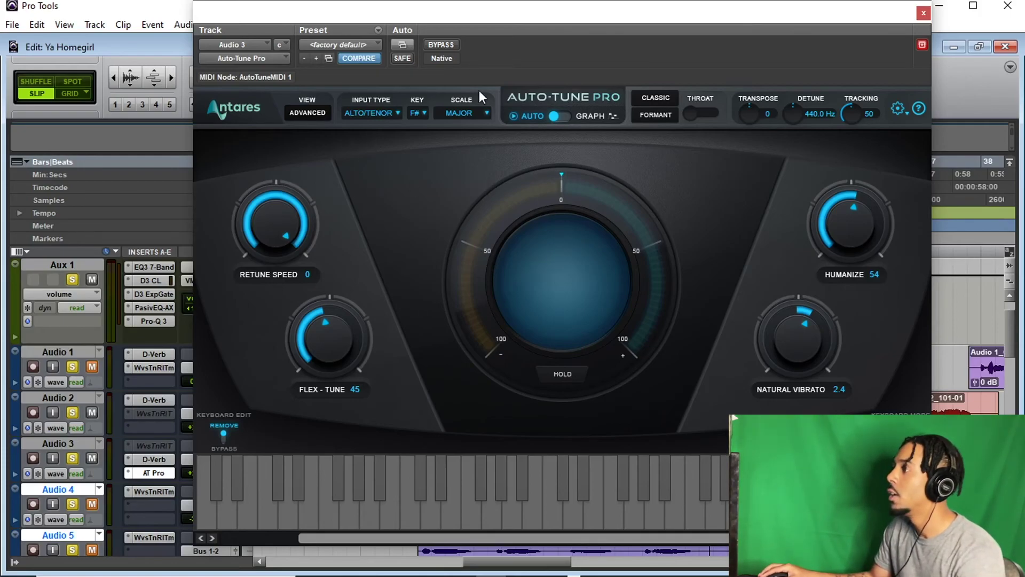
click(469, 113)
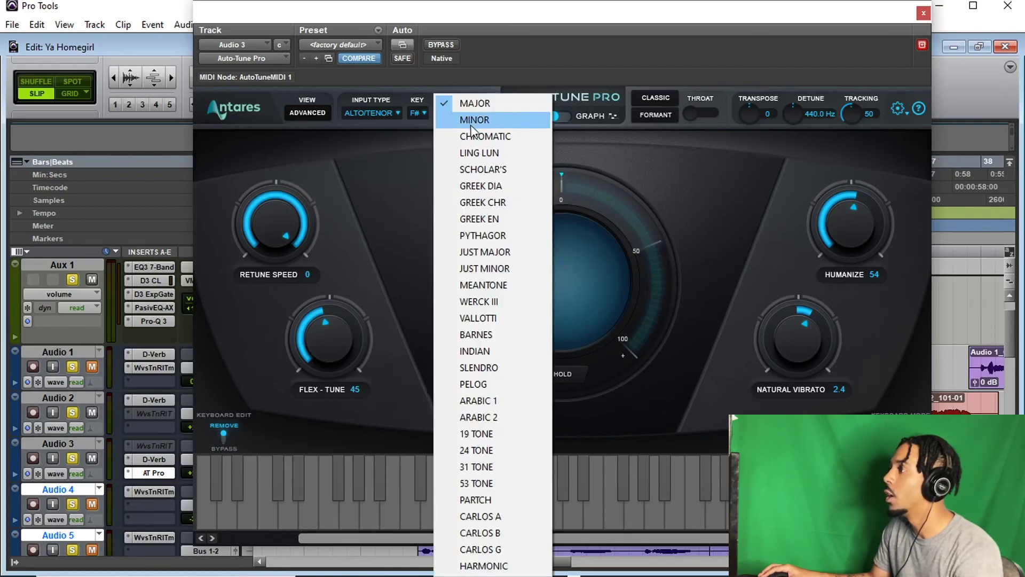
click(423, 136)
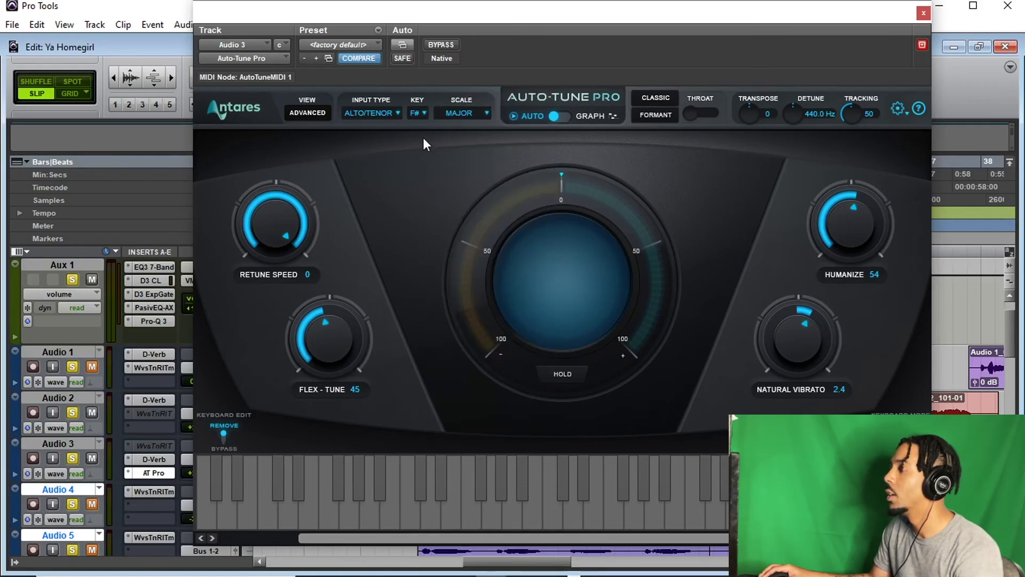
click(449, 109)
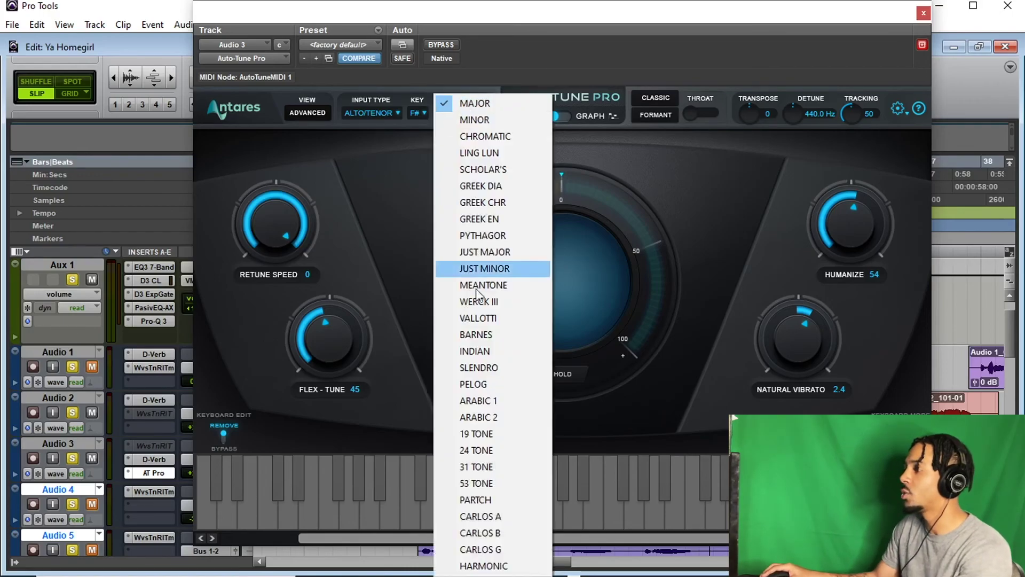
click(412, 203)
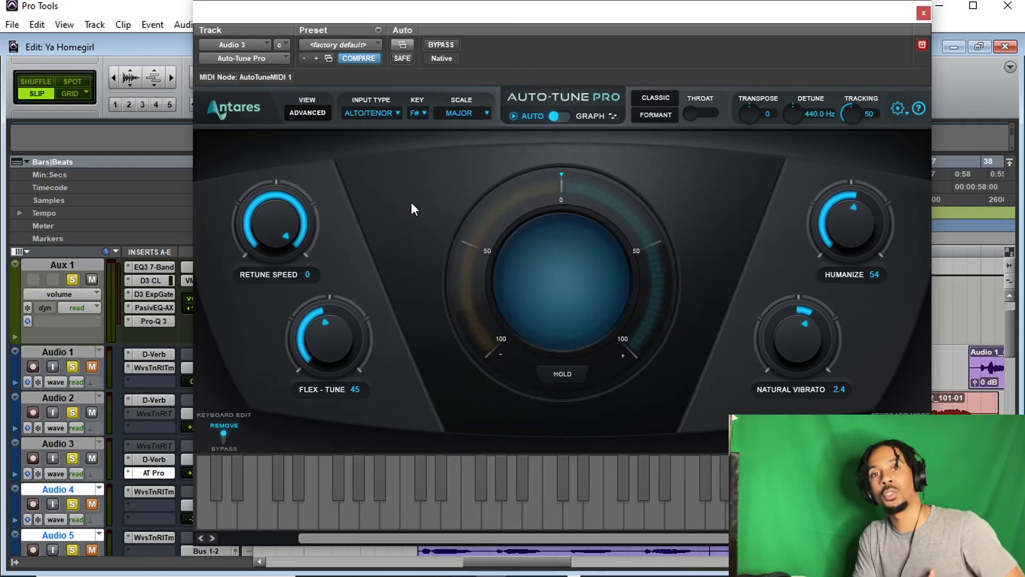